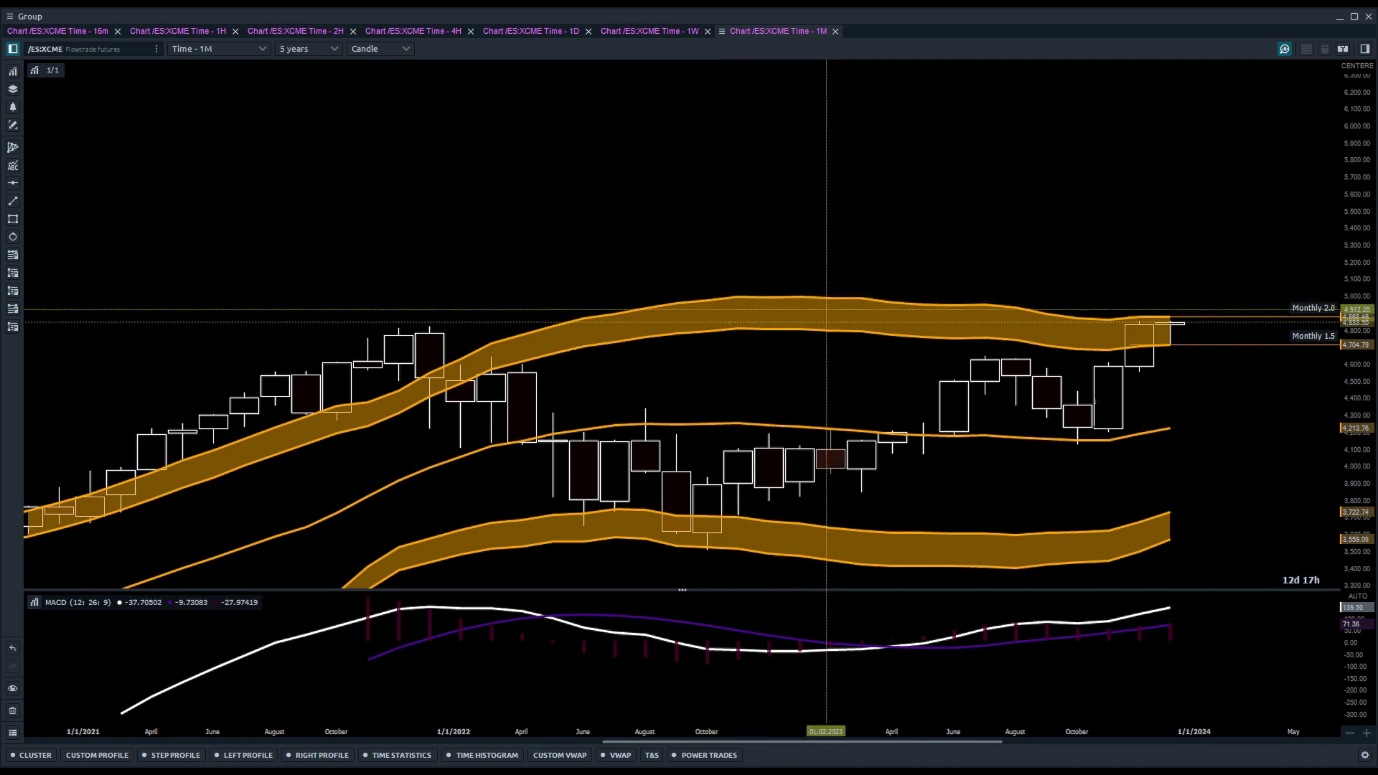
# Flip through the weekly, daily, 4-hour, 2-hour, 1-hour and 15-minute ES charts
pyautogui.click(667, 31)
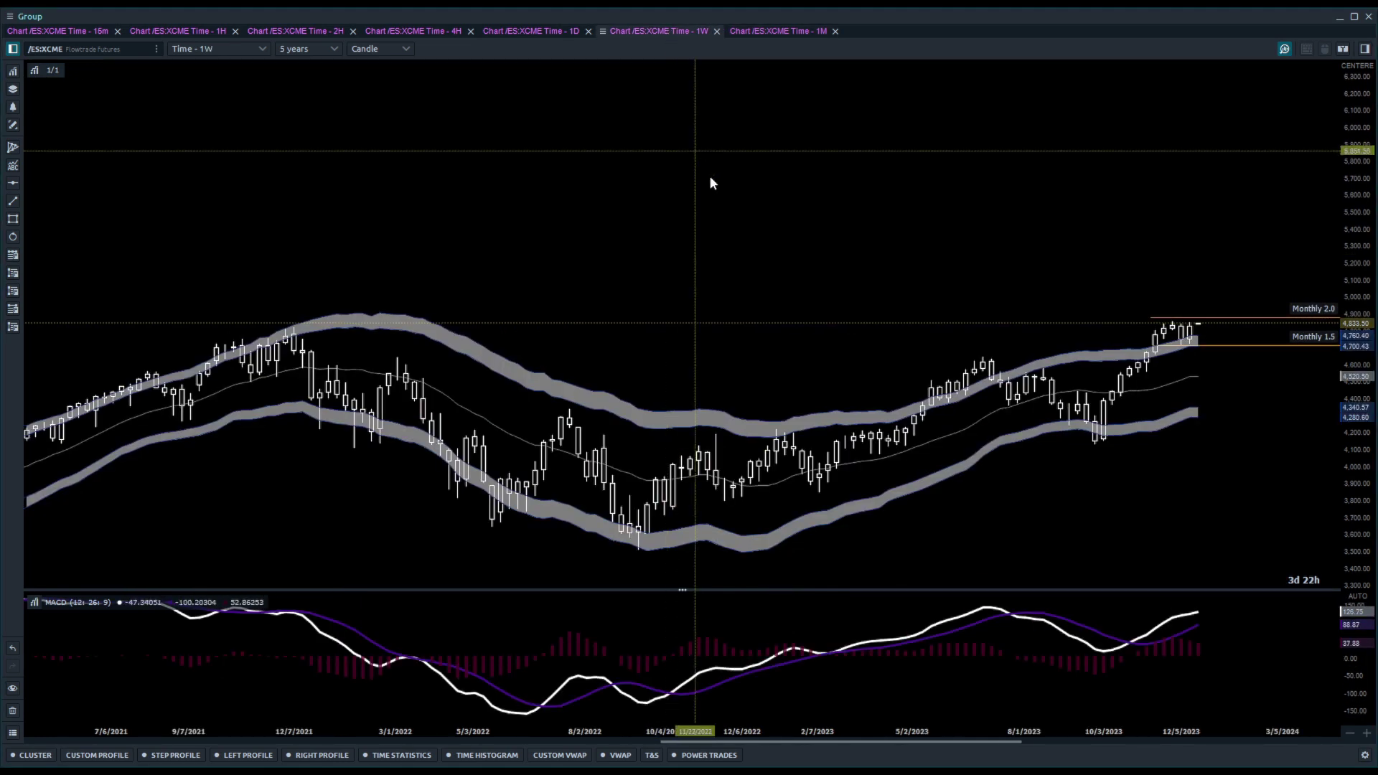
pyautogui.click(542, 31)
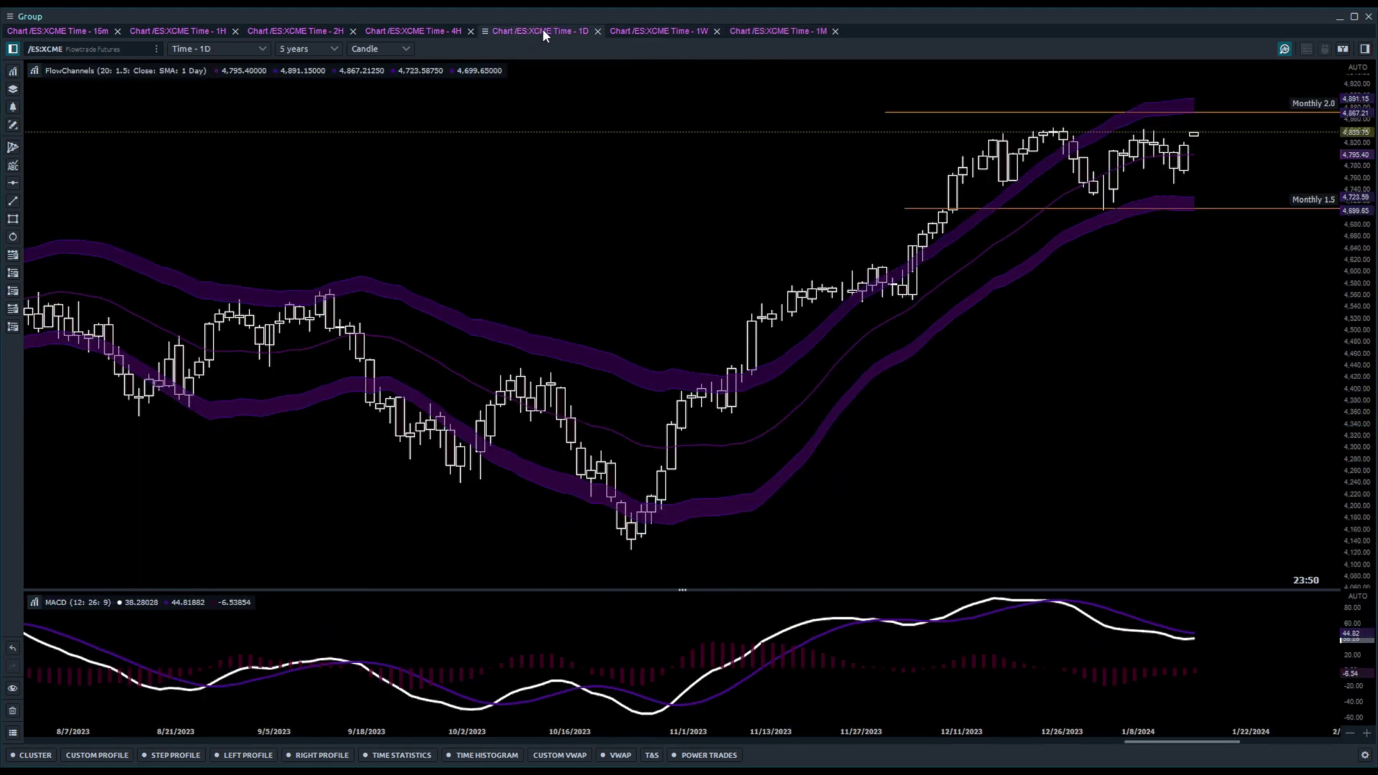
pyautogui.click(403, 31)
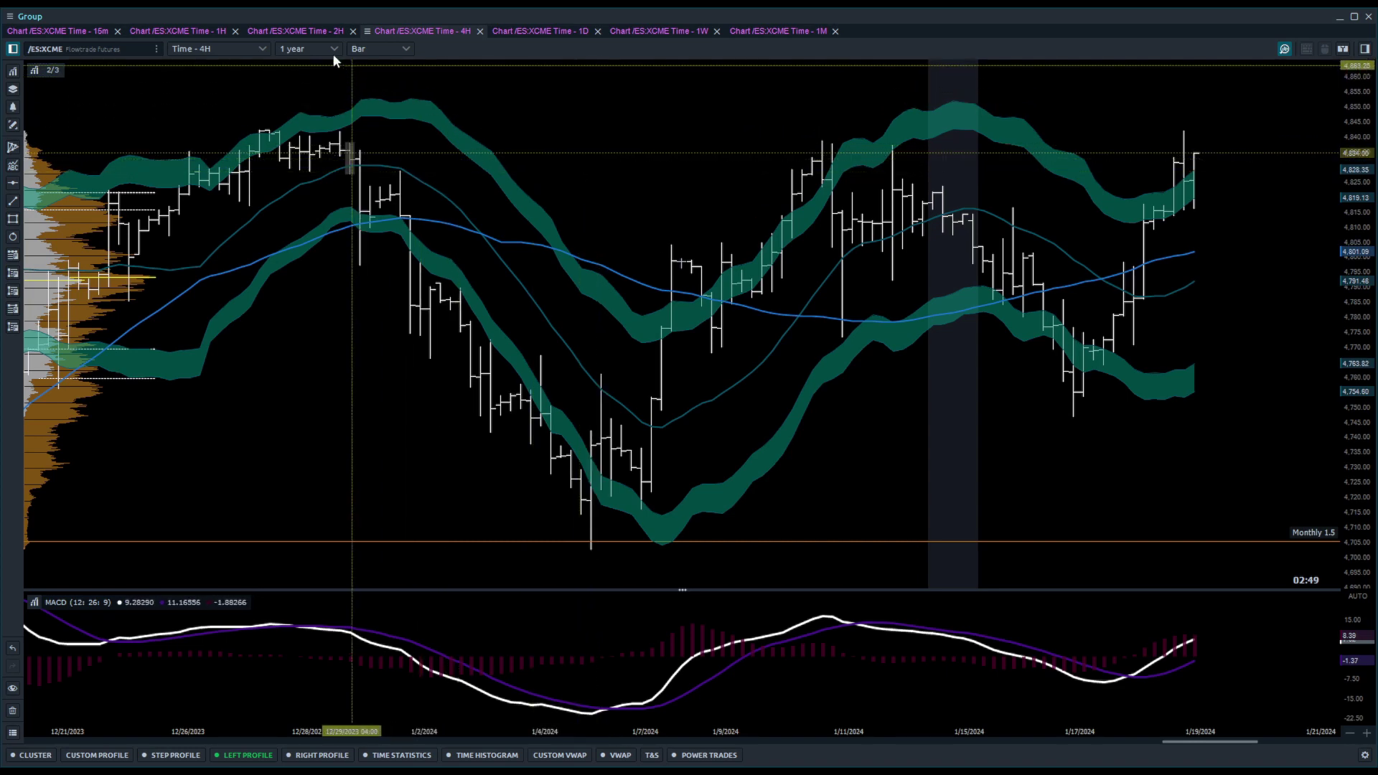
pyautogui.click(307, 33)
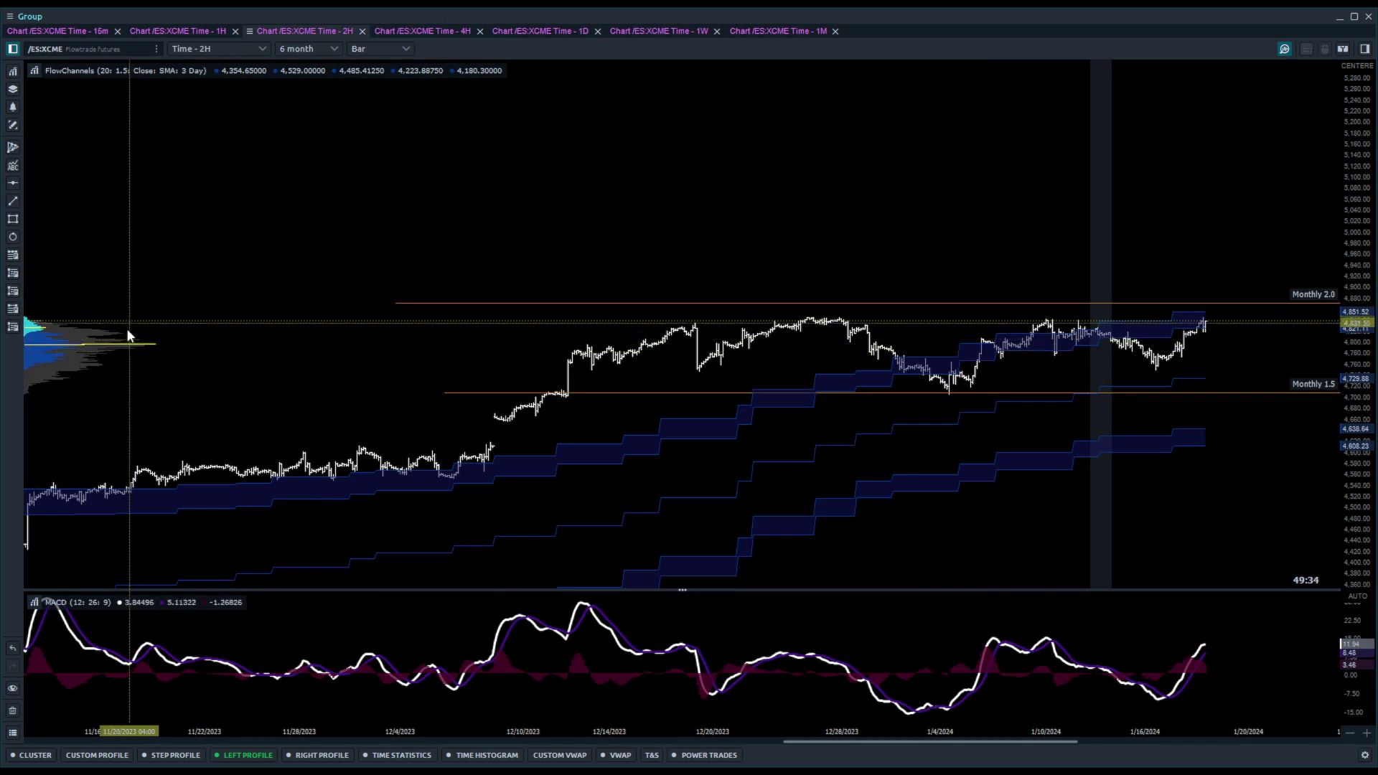
pyautogui.click(205, 30)
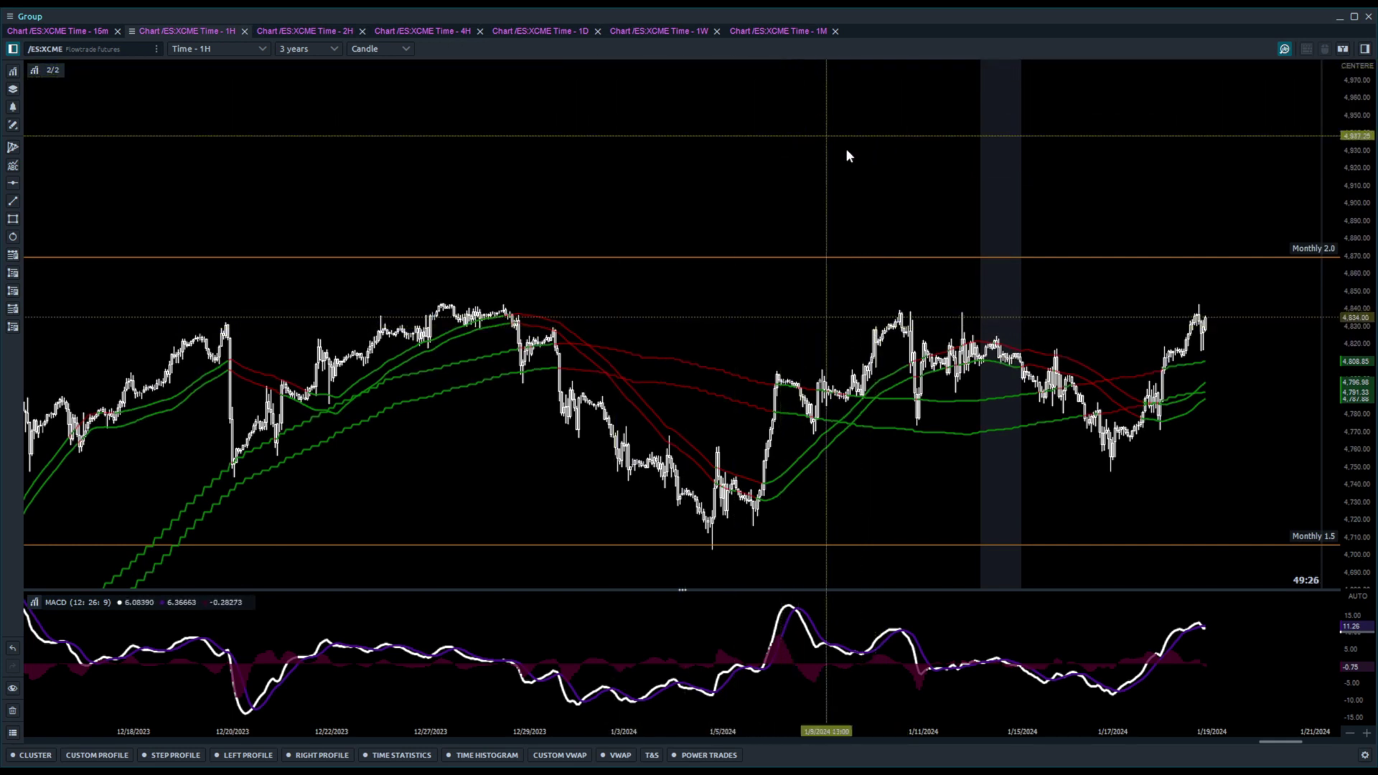
pyautogui.click(78, 31)
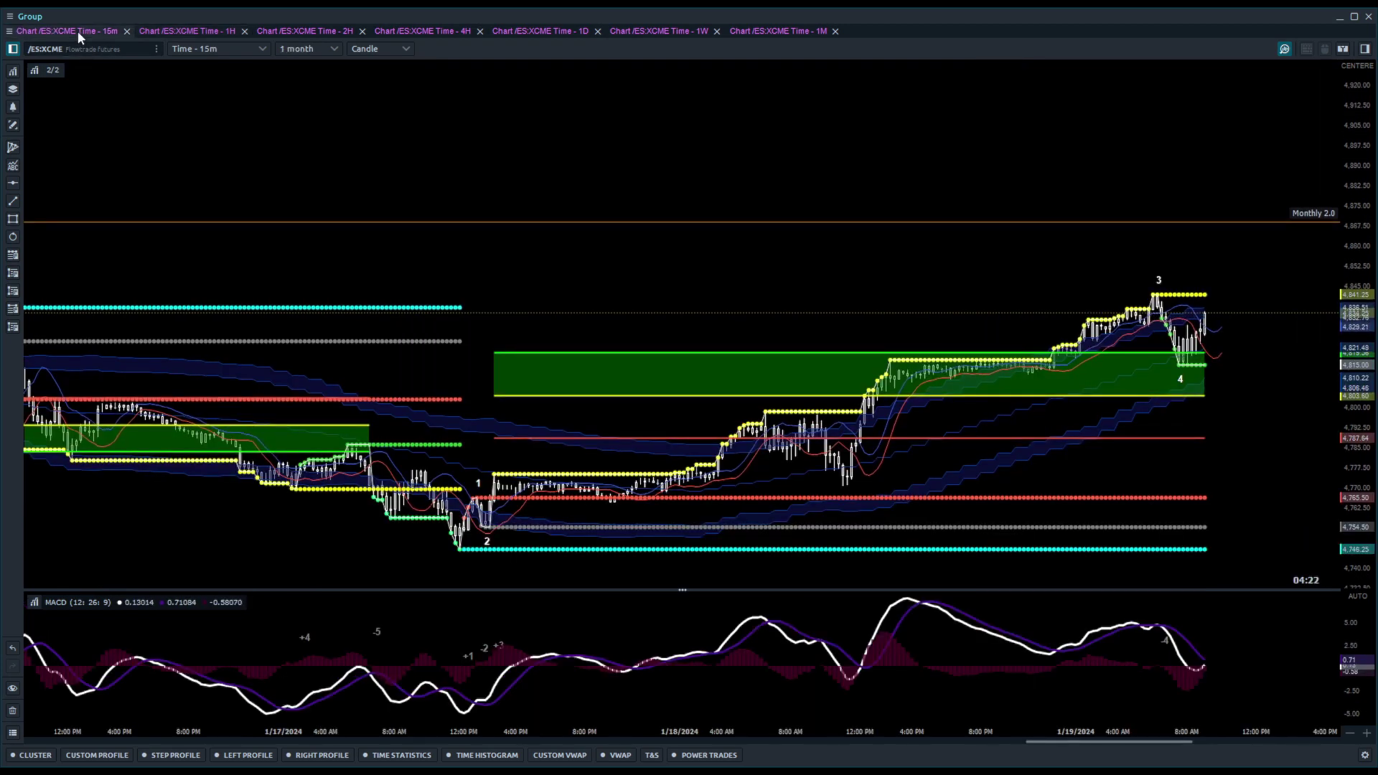
pyautogui.scroll(2, 571, 312)
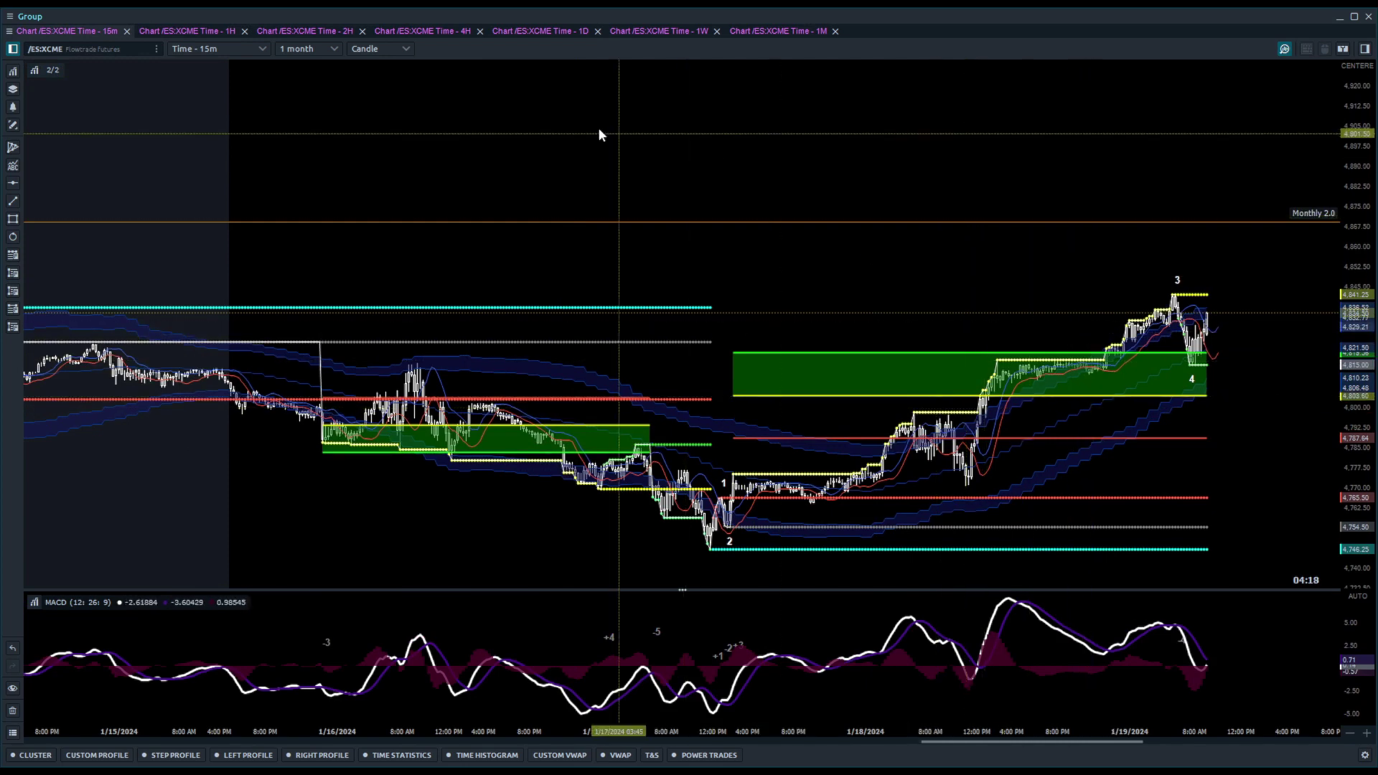
# Return to the monthly ES chart and zoom in and out on its candles
pyautogui.click(786, 31)
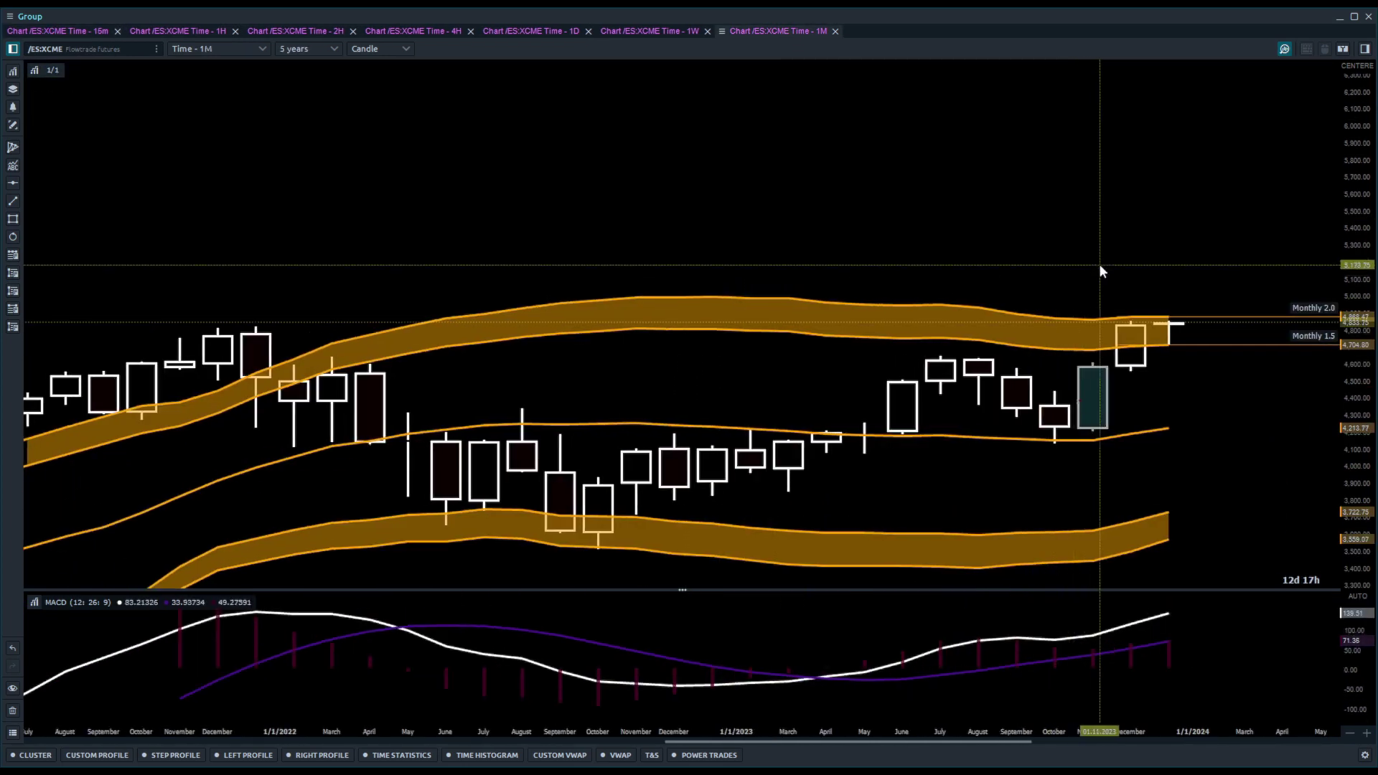
pyautogui.scroll(2, 1046, 270)
pyautogui.scroll(-2, 929, 291)
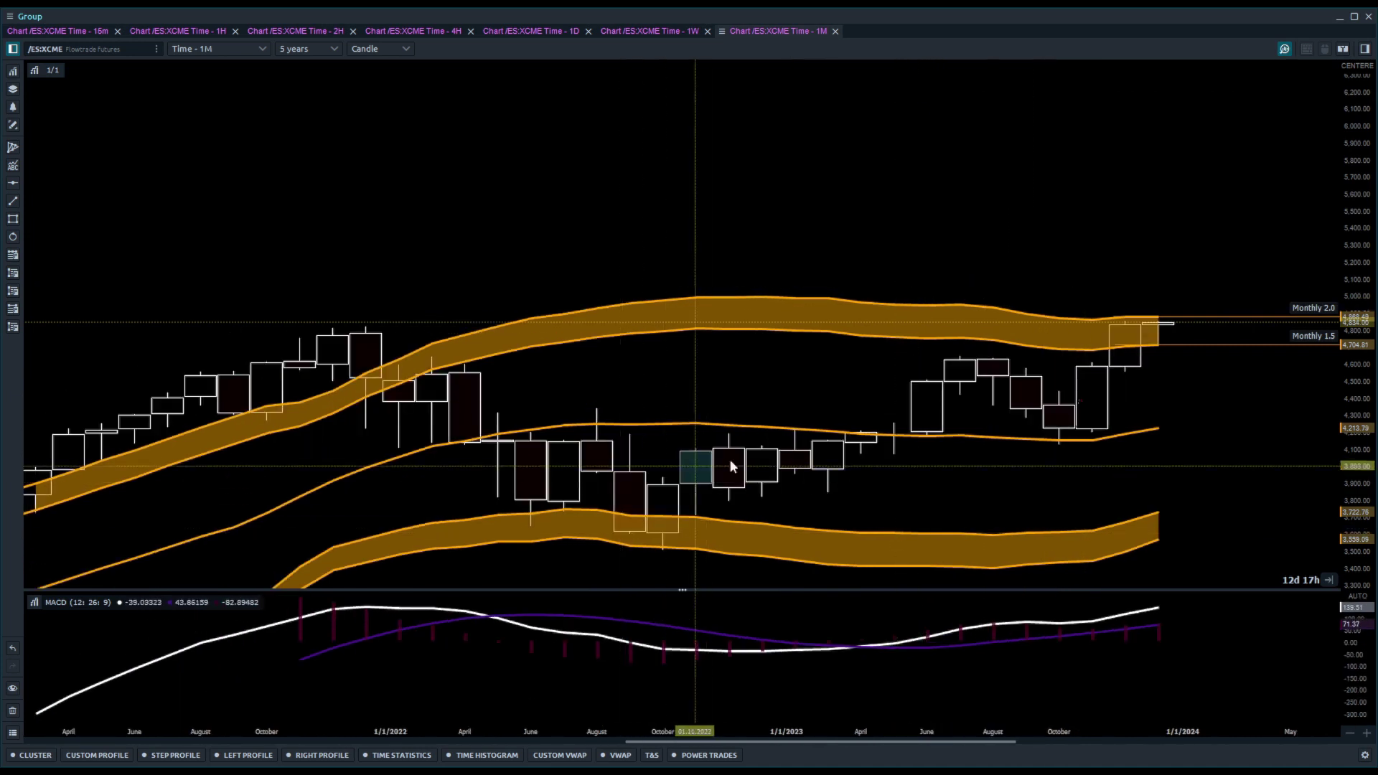
pyautogui.scroll(2, 1043, 258)
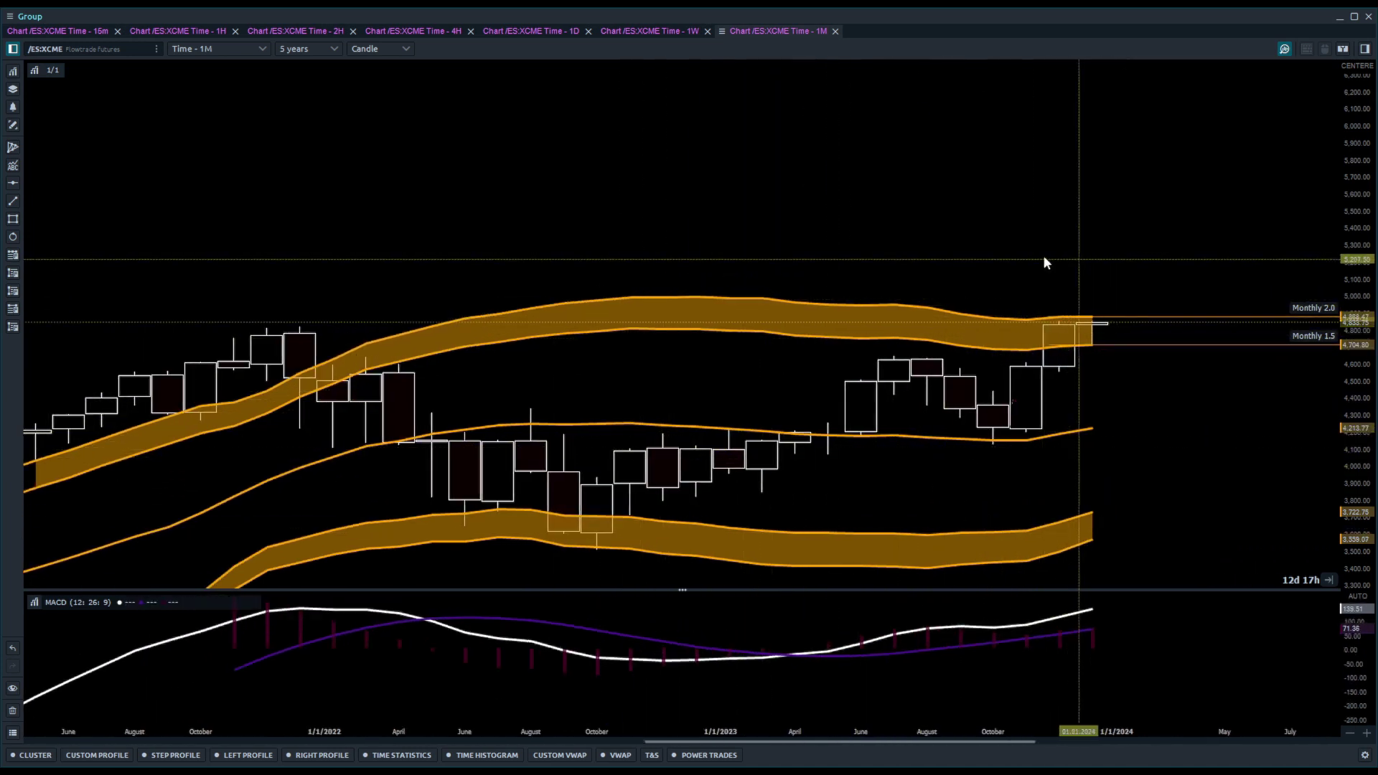
pyautogui.scroll(-2, 929, 248)
pyautogui.scroll(1, 1017, 300)
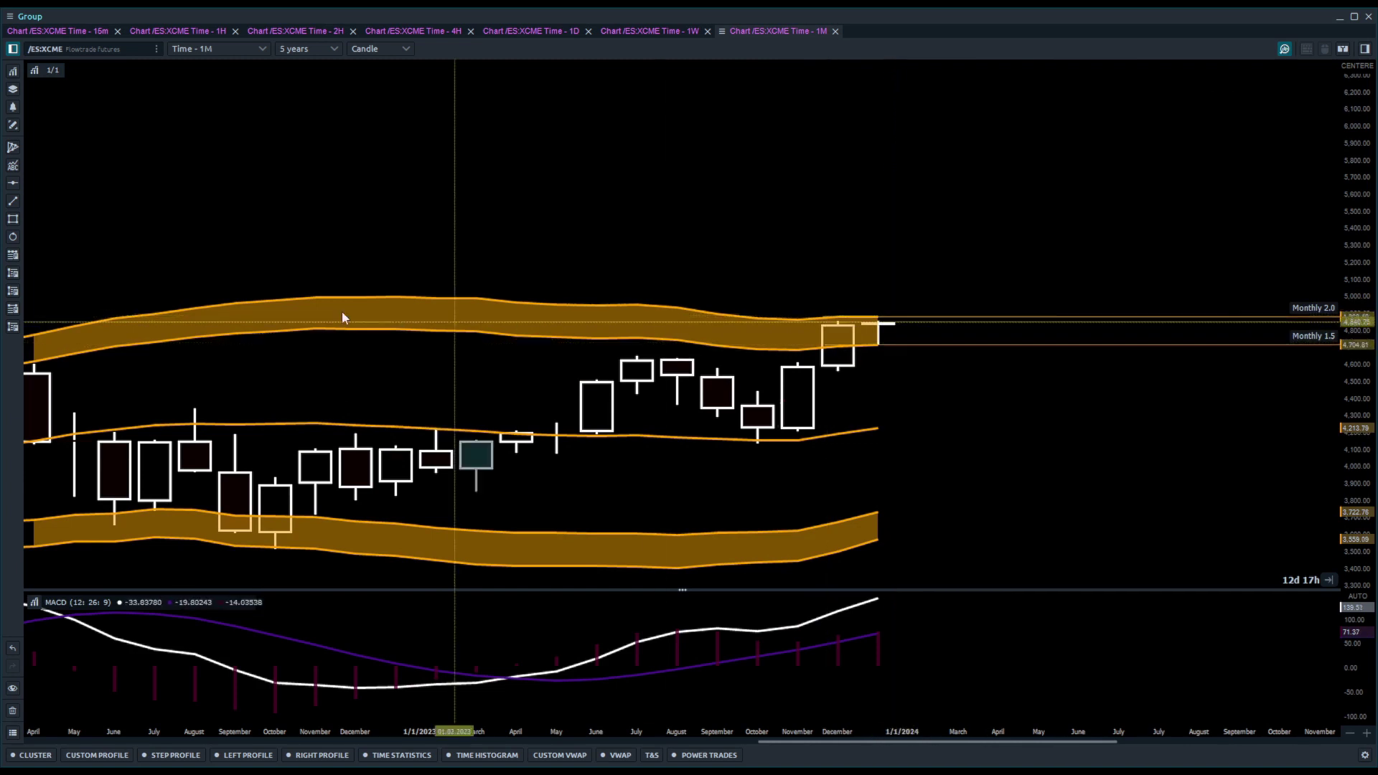
# Place a horizontal level at 5,216.25 above the December candle, then delete it
pyautogui.click(13, 183)
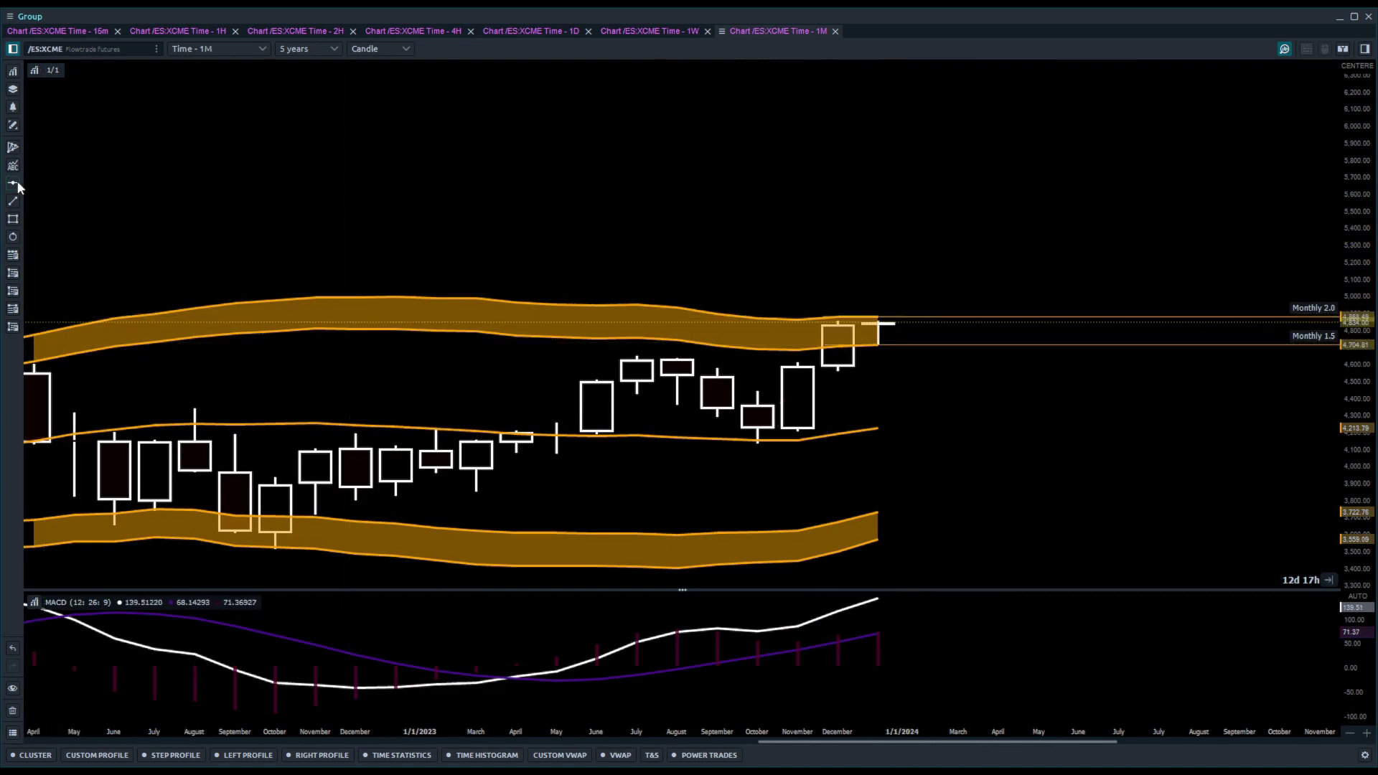
pyautogui.click(832, 258)
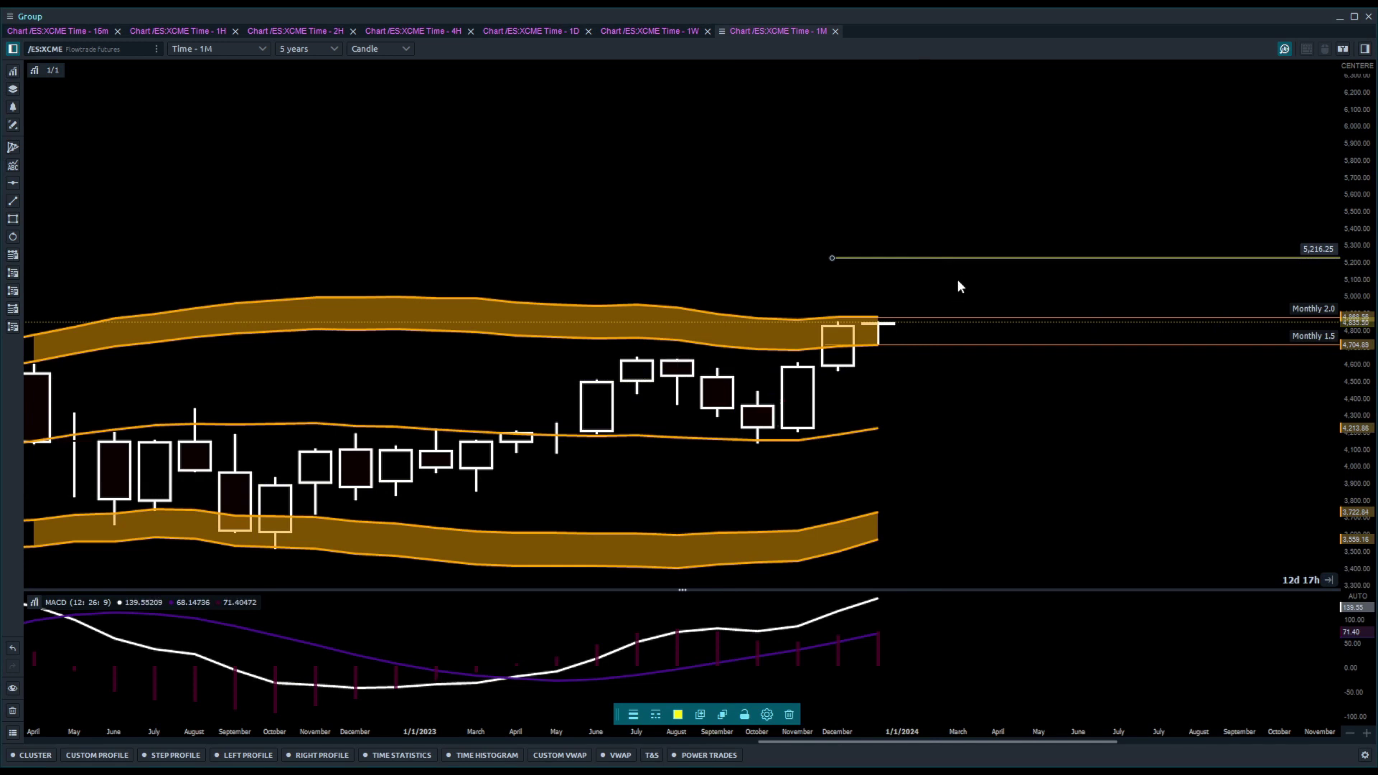
pyautogui.click(884, 289)
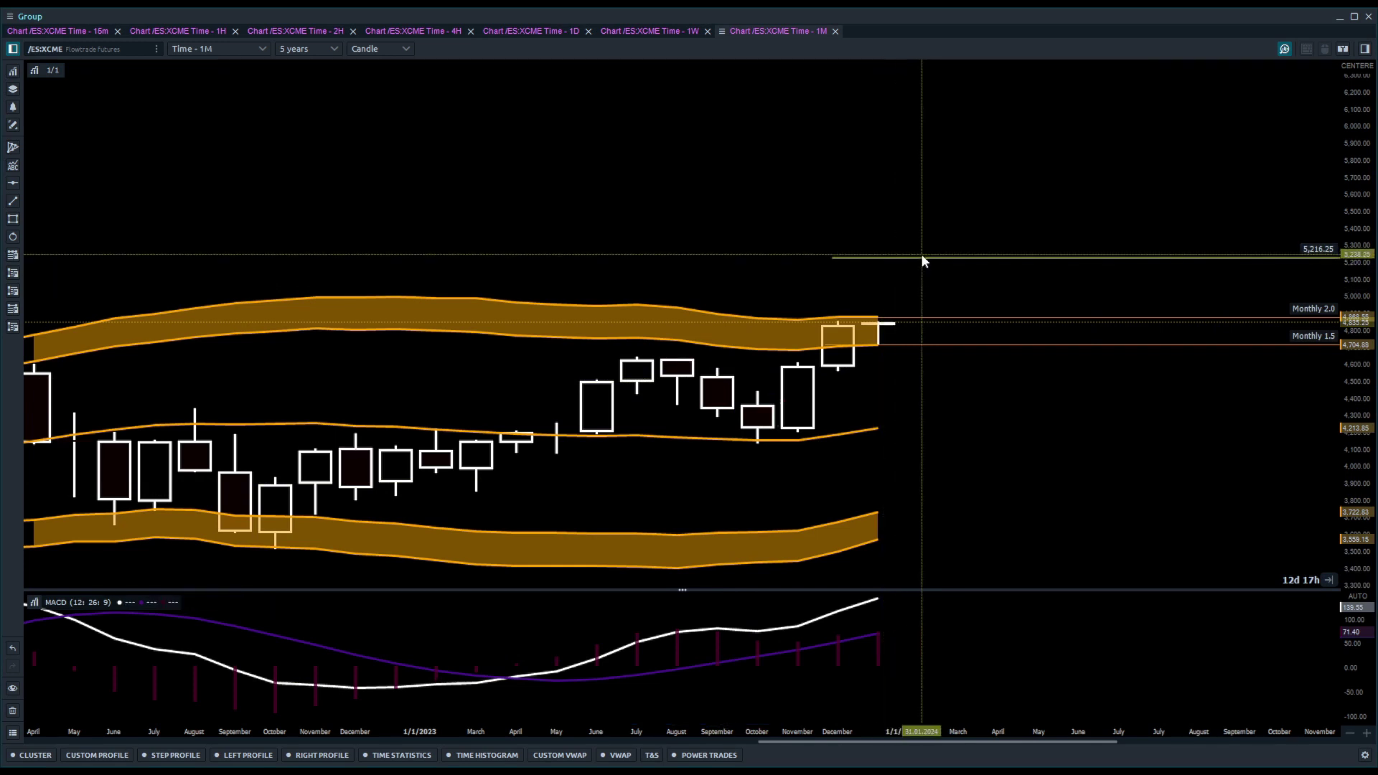
pyautogui.click(922, 258)
pyautogui.press('Delete')
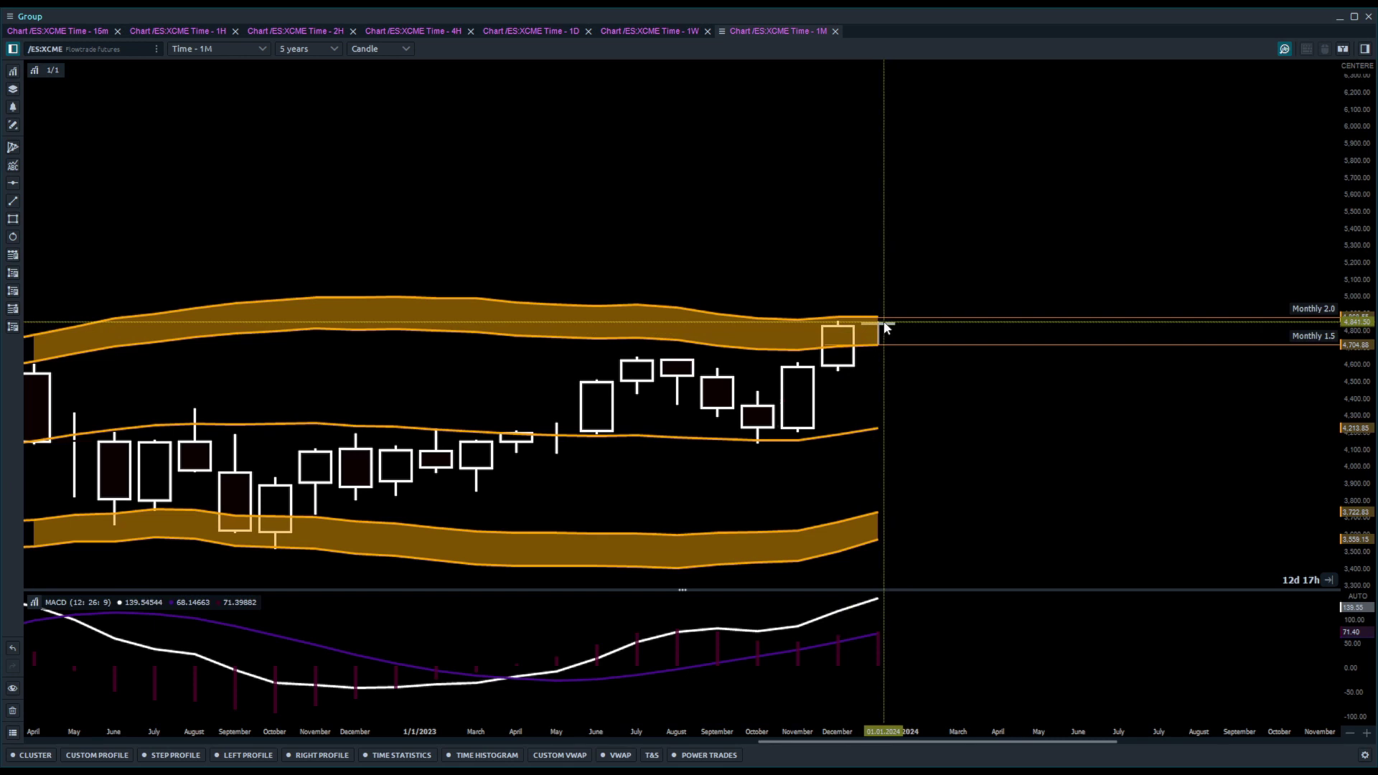
# Switch to the weekly ES chart and zoom in on its recent candles
pyautogui.scroll(5, 884, 321)
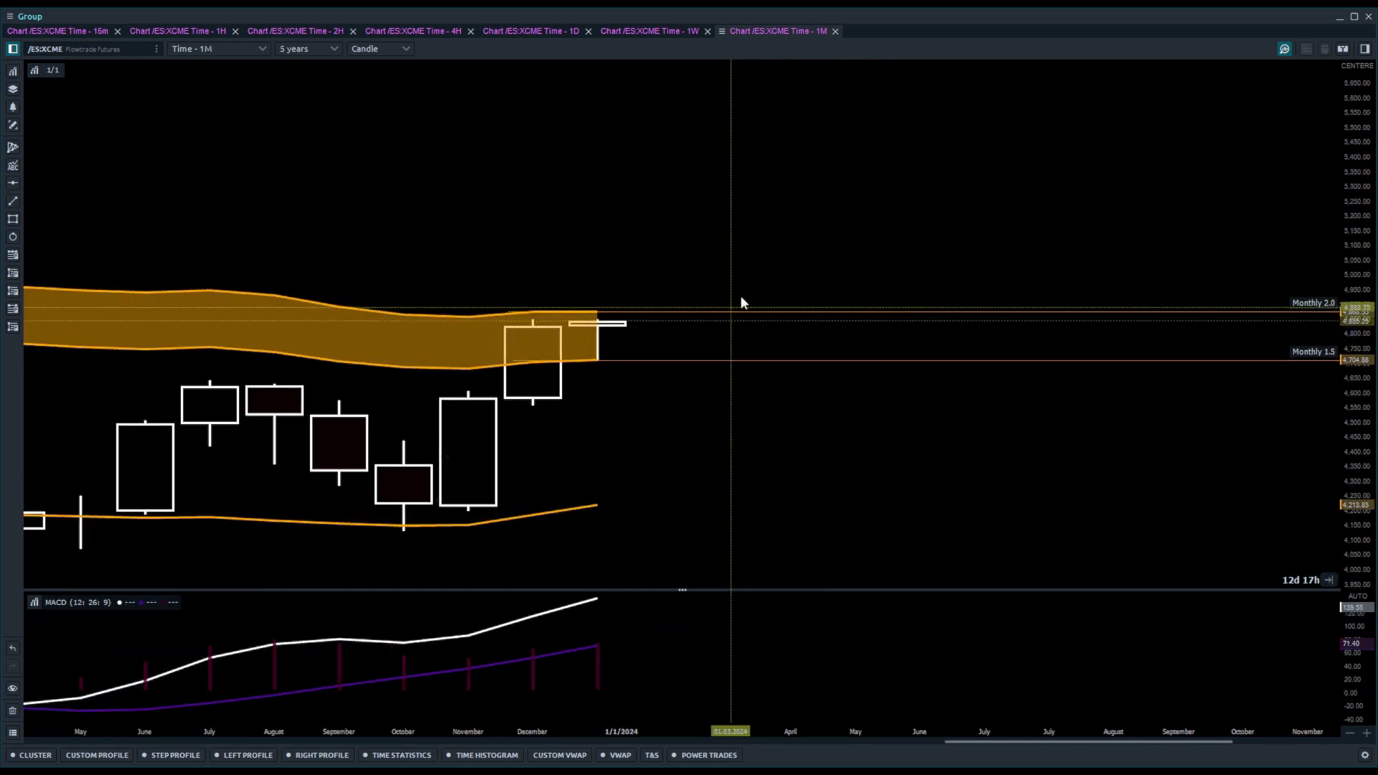
pyautogui.click(672, 31)
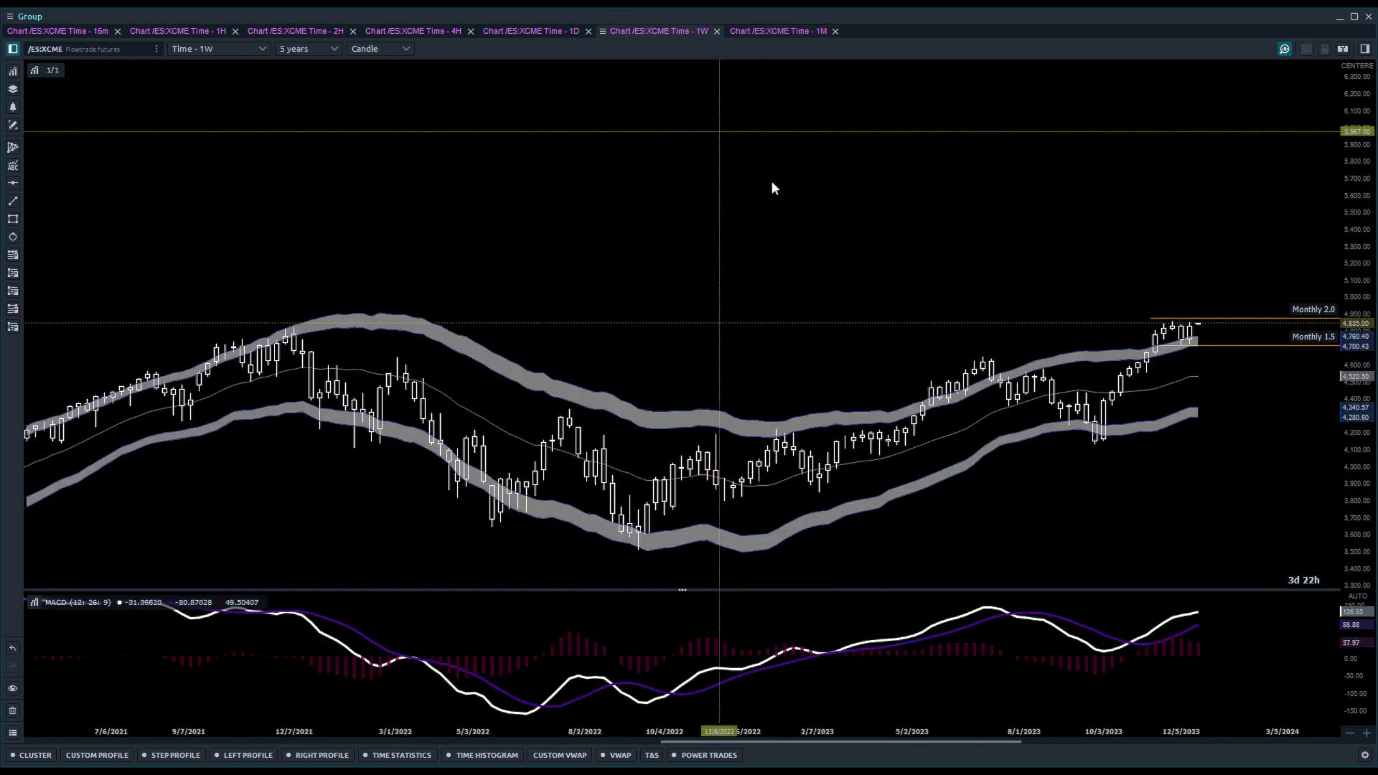
pyautogui.scroll(-8, 745, 283)
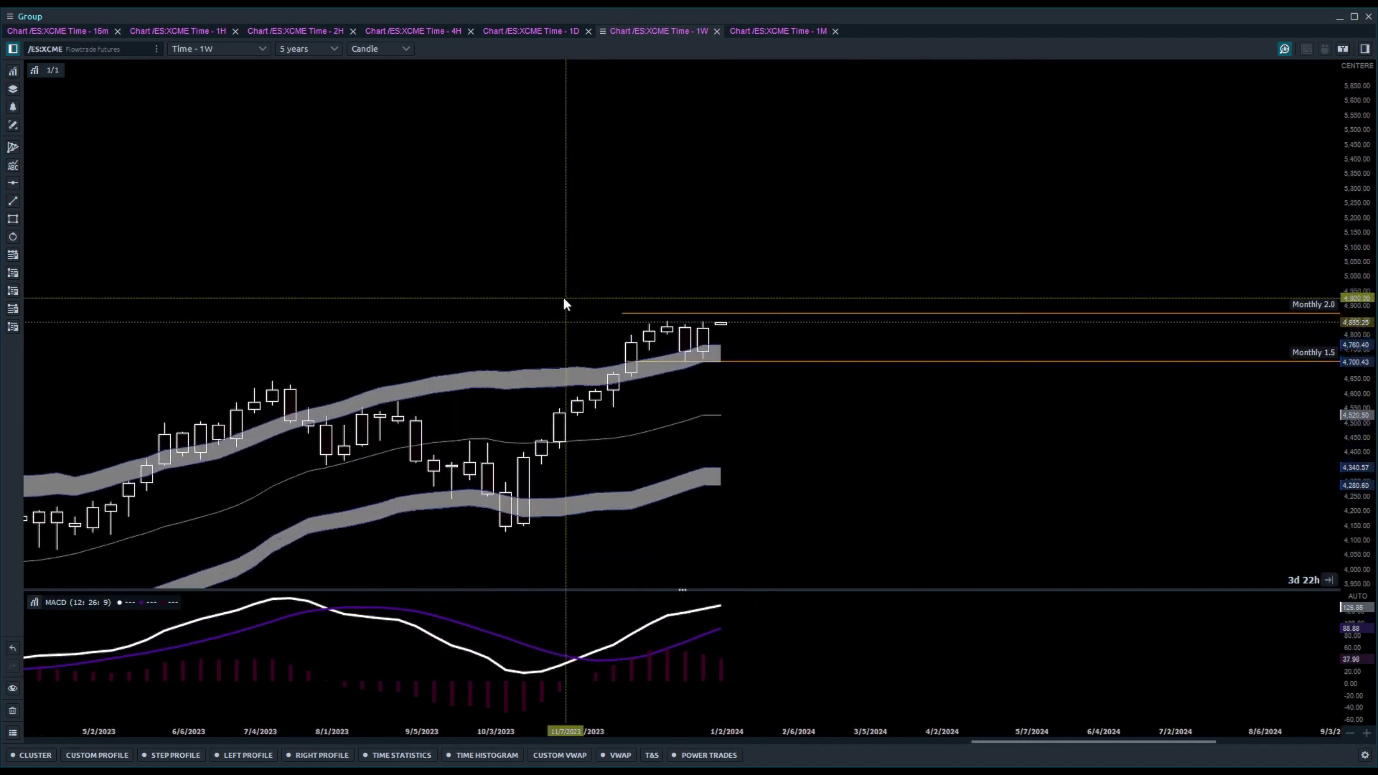
pyautogui.scroll(-3, 569, 308)
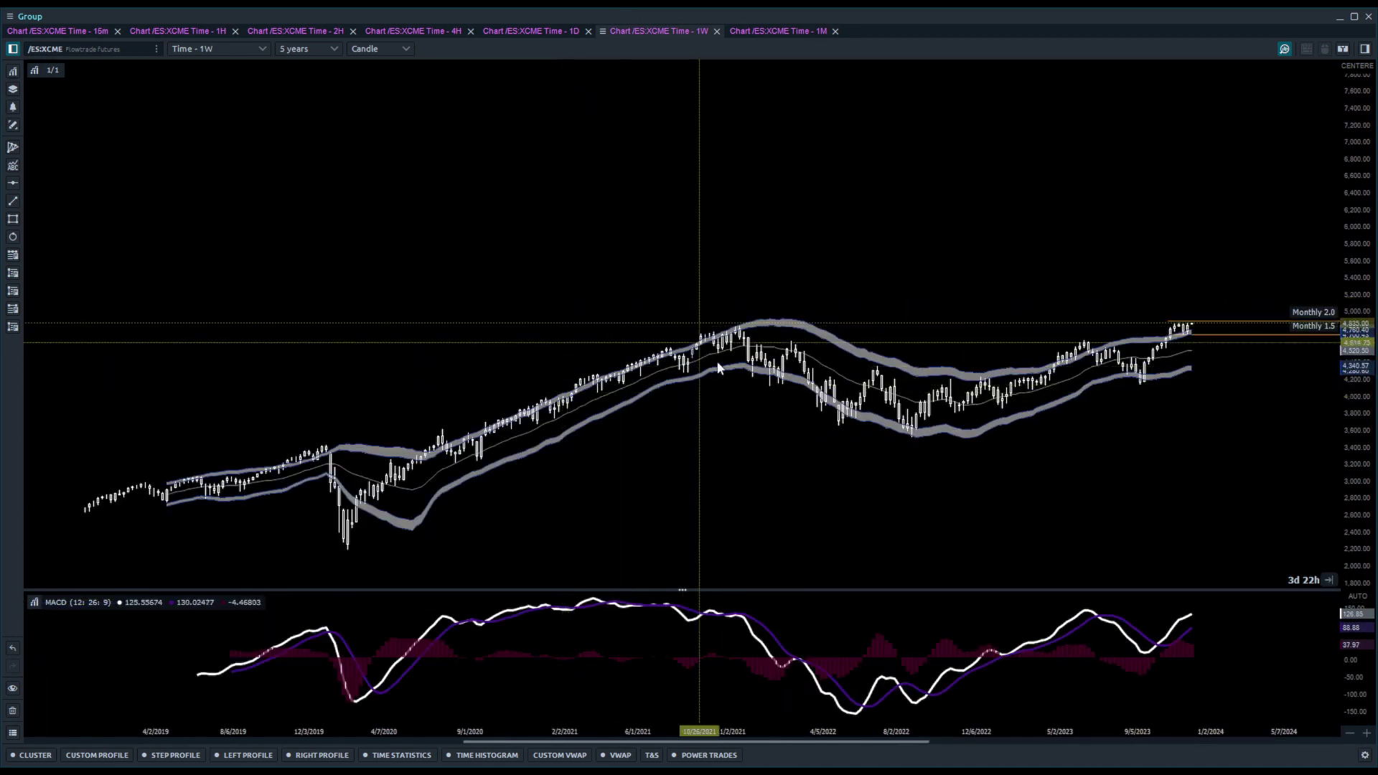
pyautogui.scroll(3, 1077, 476)
pyautogui.scroll(1, 1081, 476)
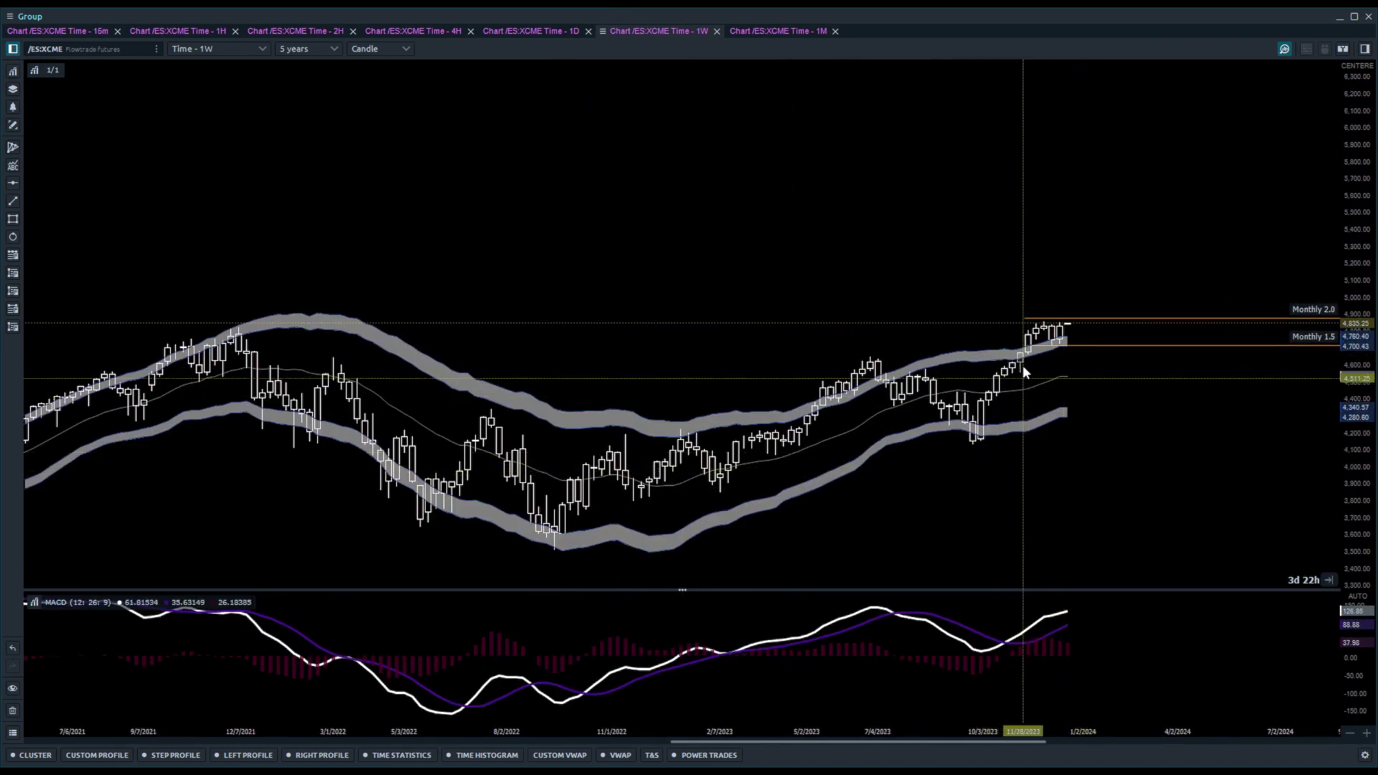
pyautogui.scroll(2, 1071, 372)
pyautogui.scroll(2, 1006, 316)
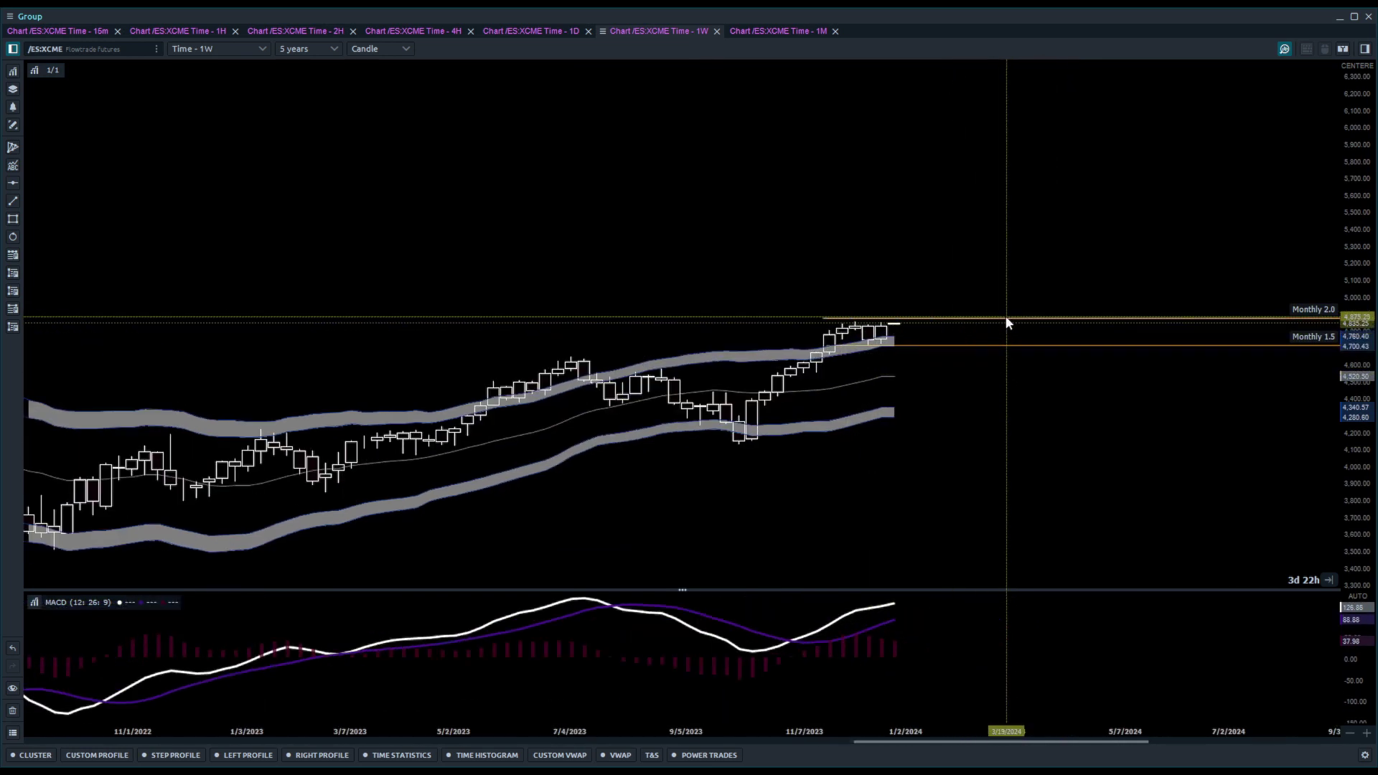
pyautogui.scroll(2, 988, 321)
pyautogui.scroll(2, 988, 322)
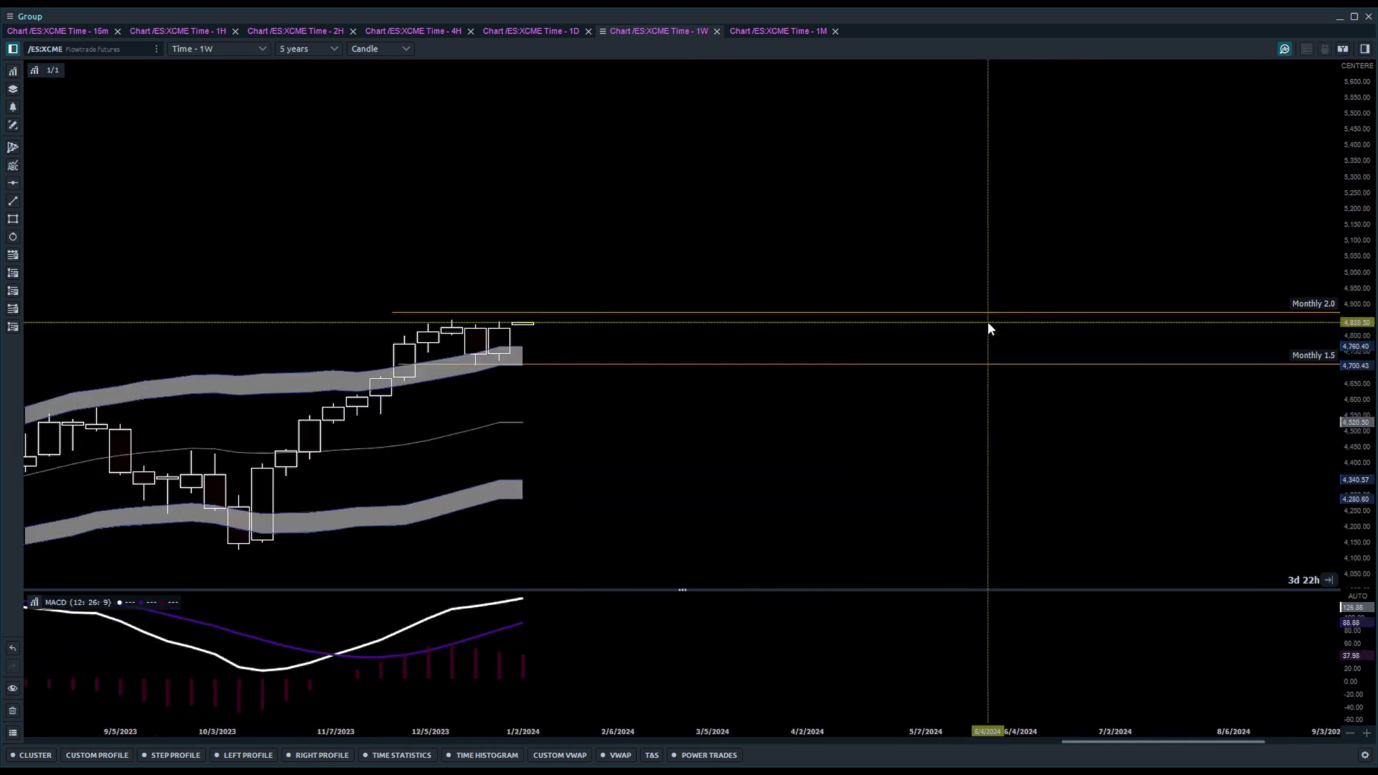
pyautogui.scroll(1, 1358, 298)
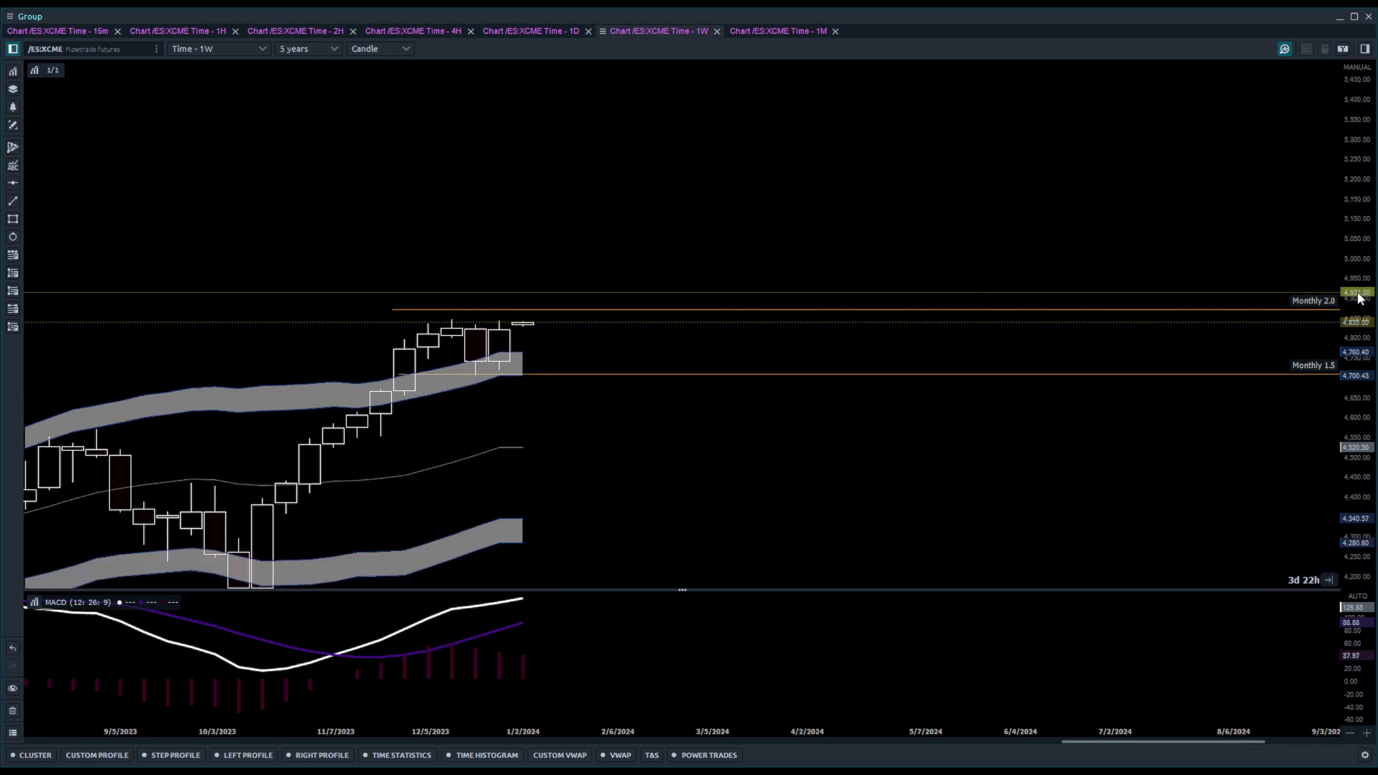
pyautogui.scroll(1, 1358, 298)
pyautogui.scroll(6, 782, 393)
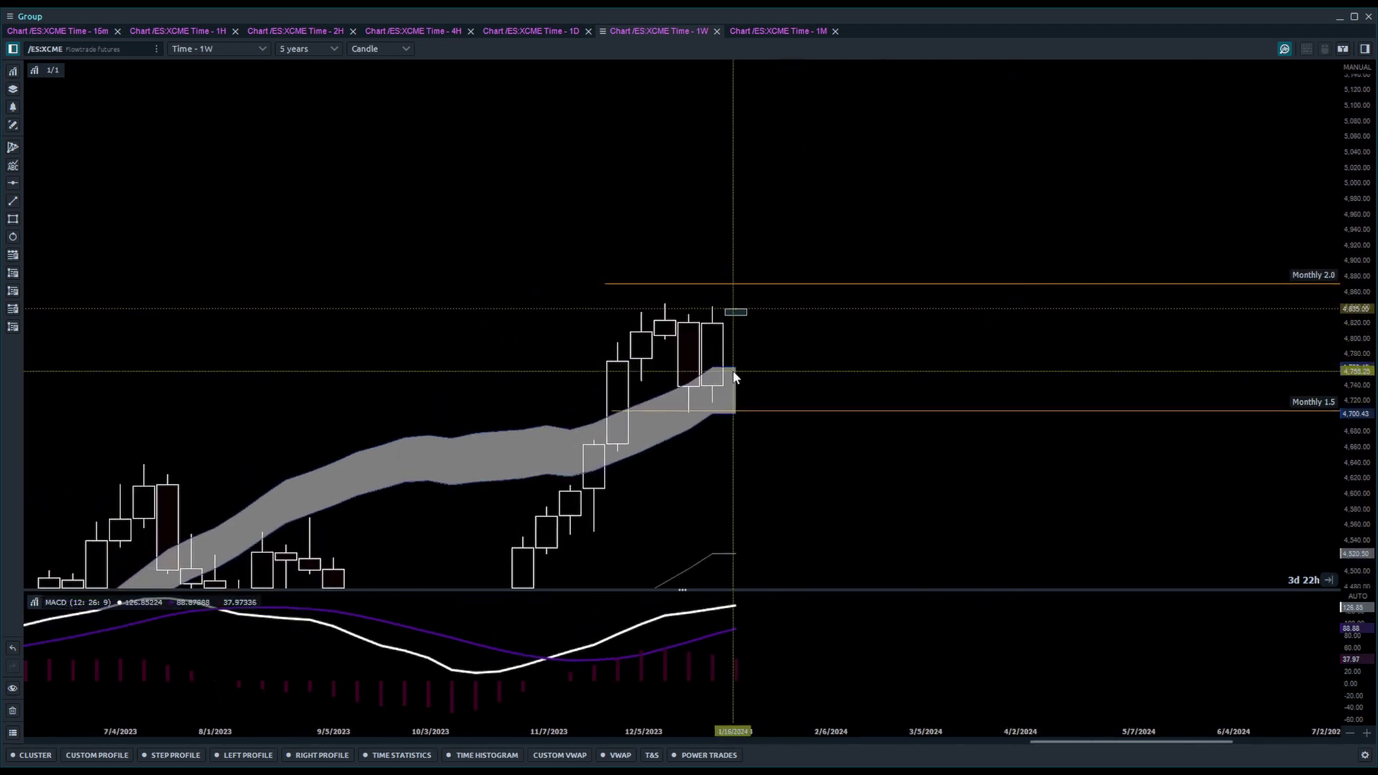
# Draw a horizontal level at about 4,760.75, styled white and labelled Weekly 2.0
pyautogui.click(13, 185)
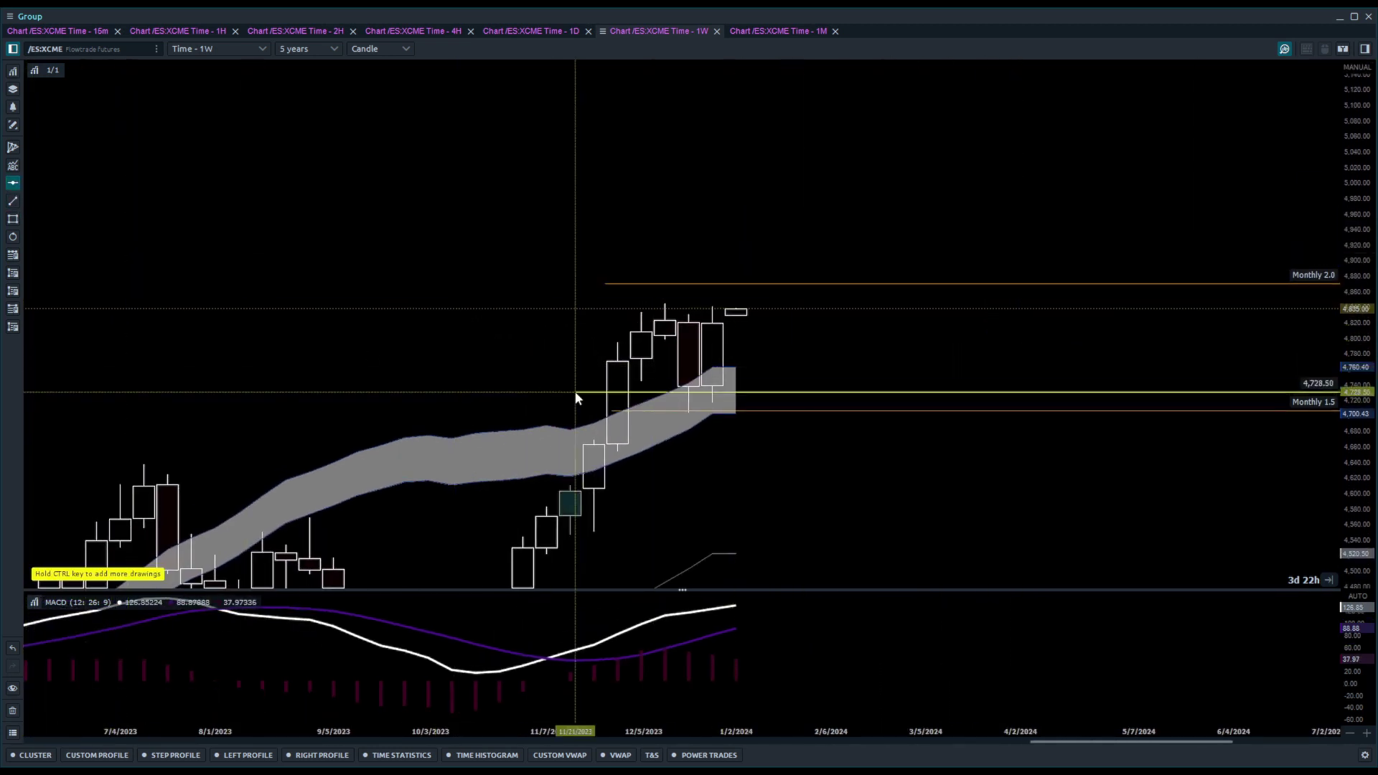
pyautogui.click(675, 369)
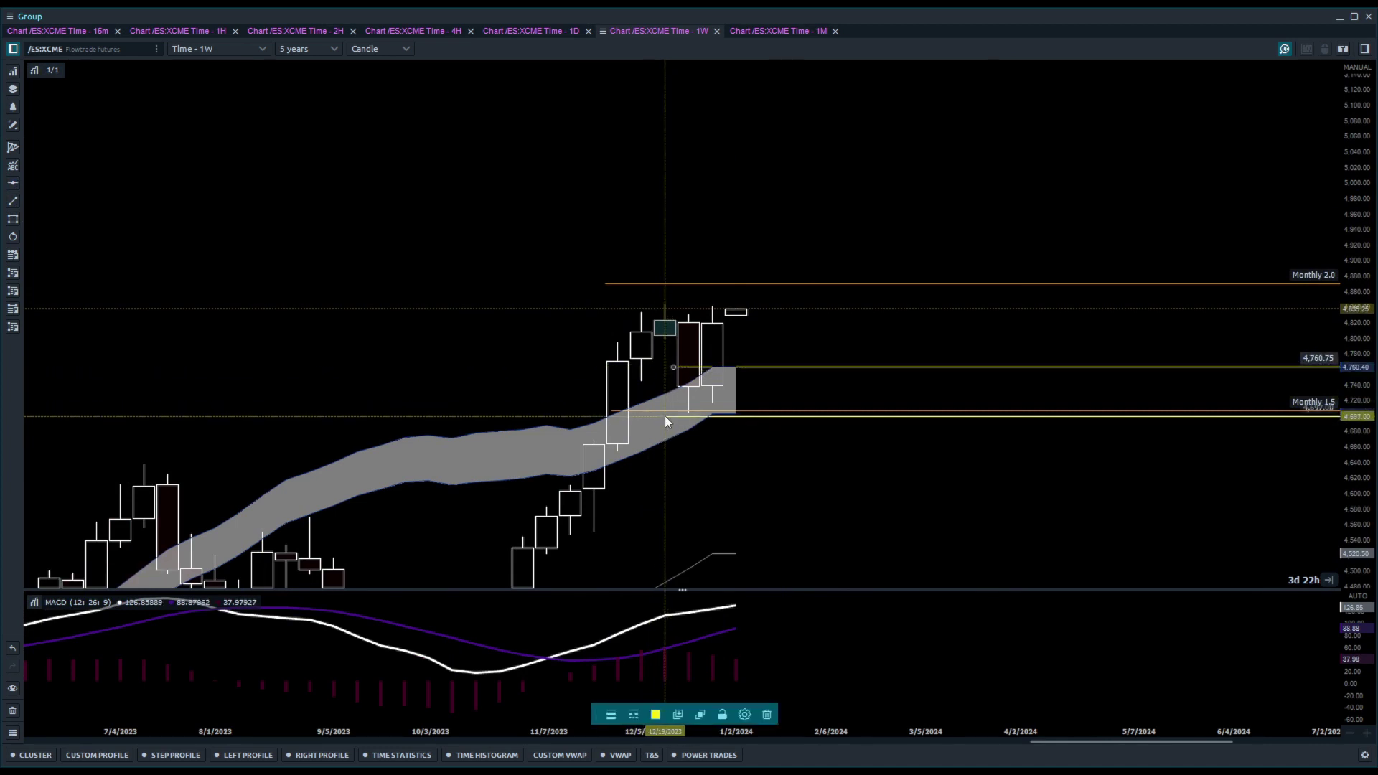
pyautogui.click(665, 414)
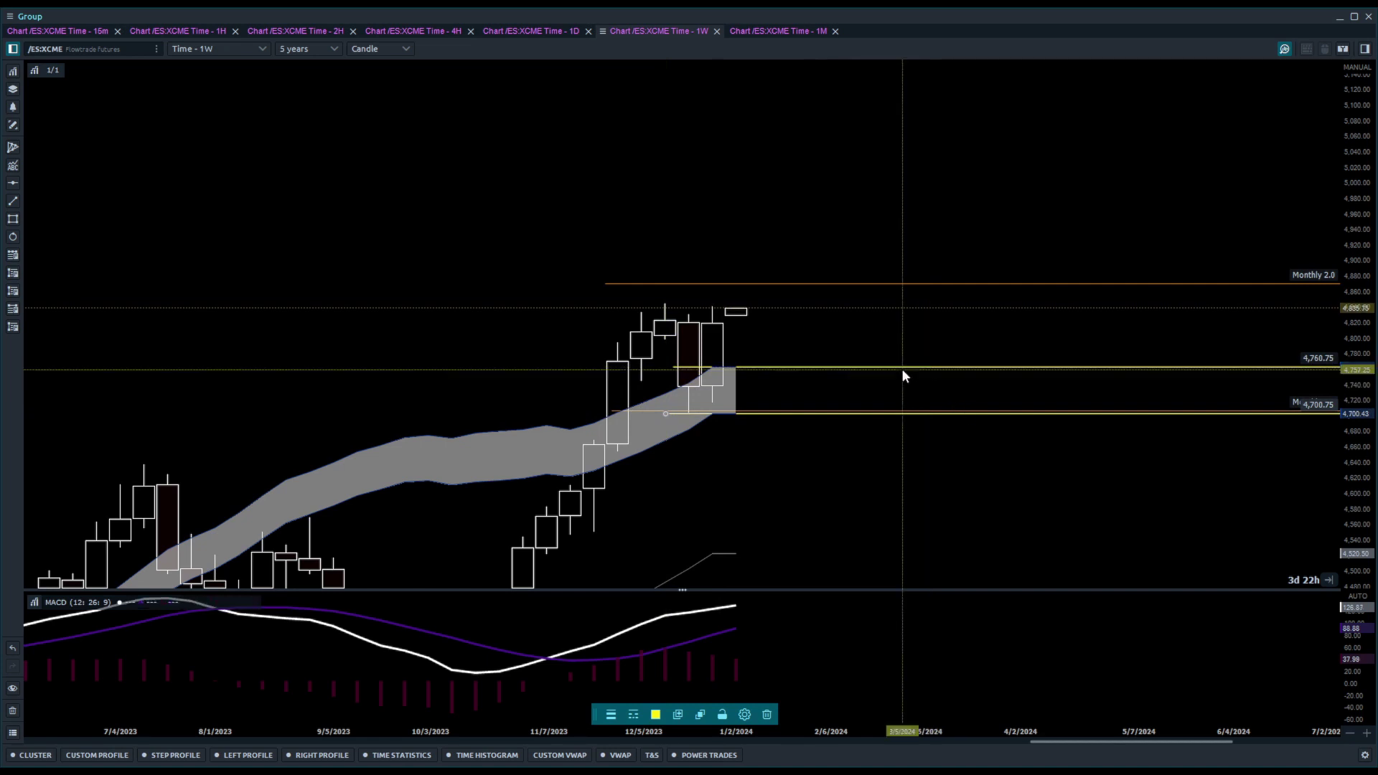
pyautogui.click(902, 368)
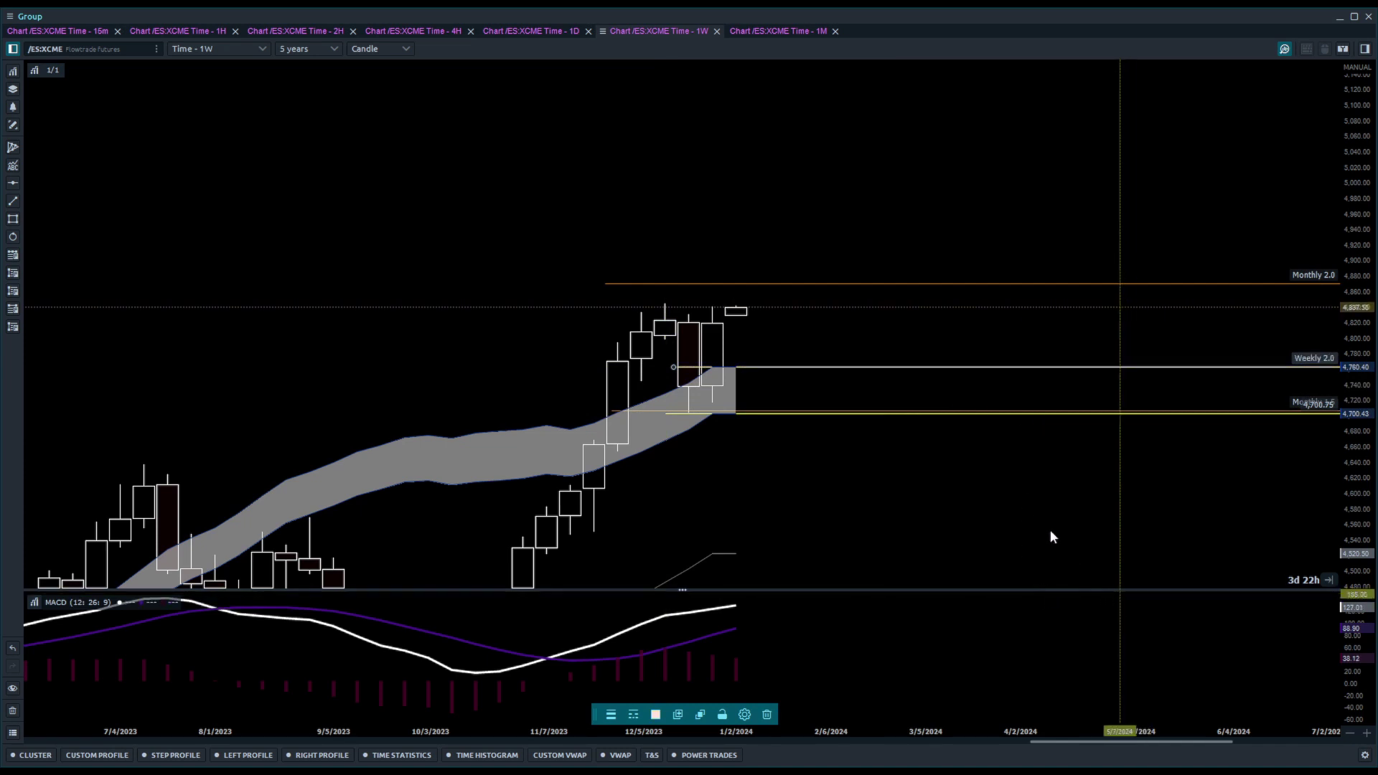
pyautogui.press('Escape')
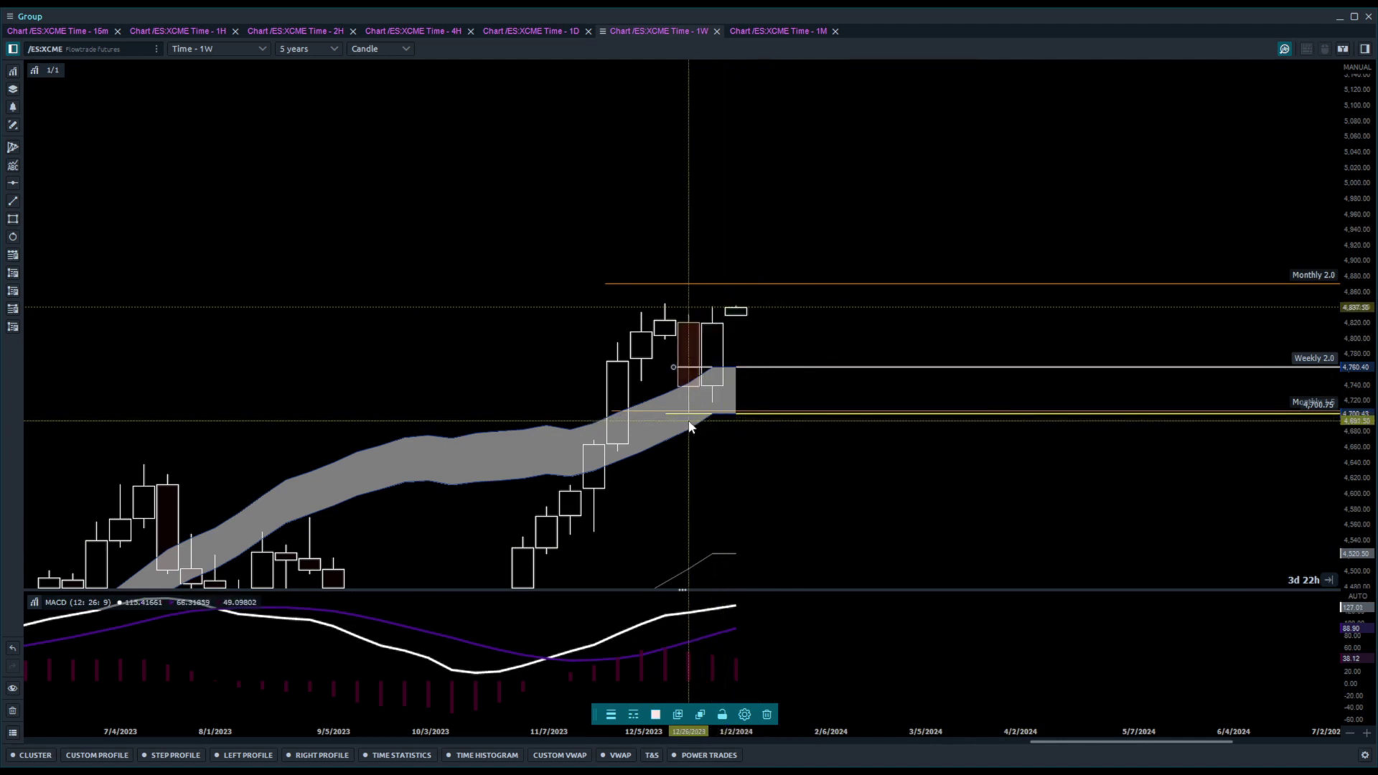
# Adjust the yellow level near 4,700 and restyle it as a white line labelled Weekly 1.5
pyautogui.click(666, 414)
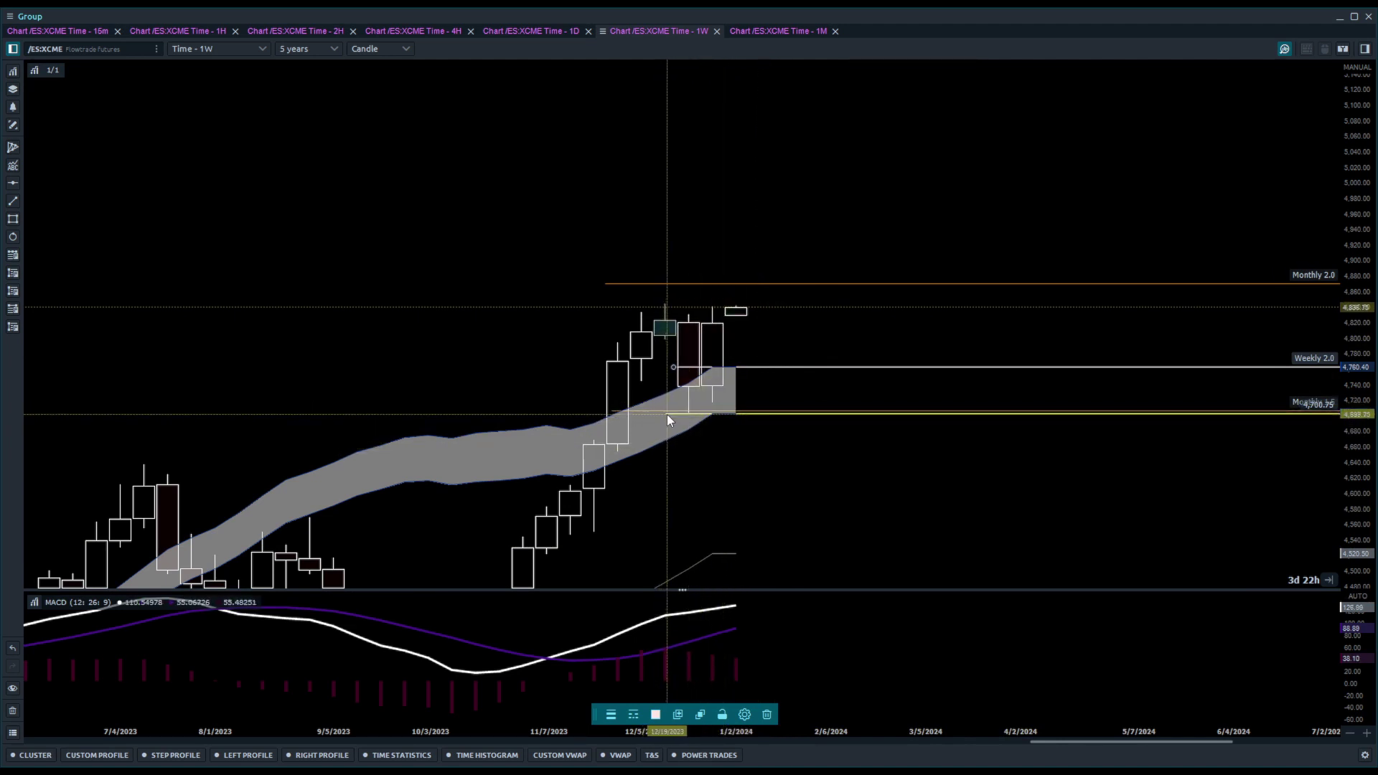
pyautogui.moveTo(666, 415); pyautogui.dragTo(748, 412)
pyautogui.click(750, 414)
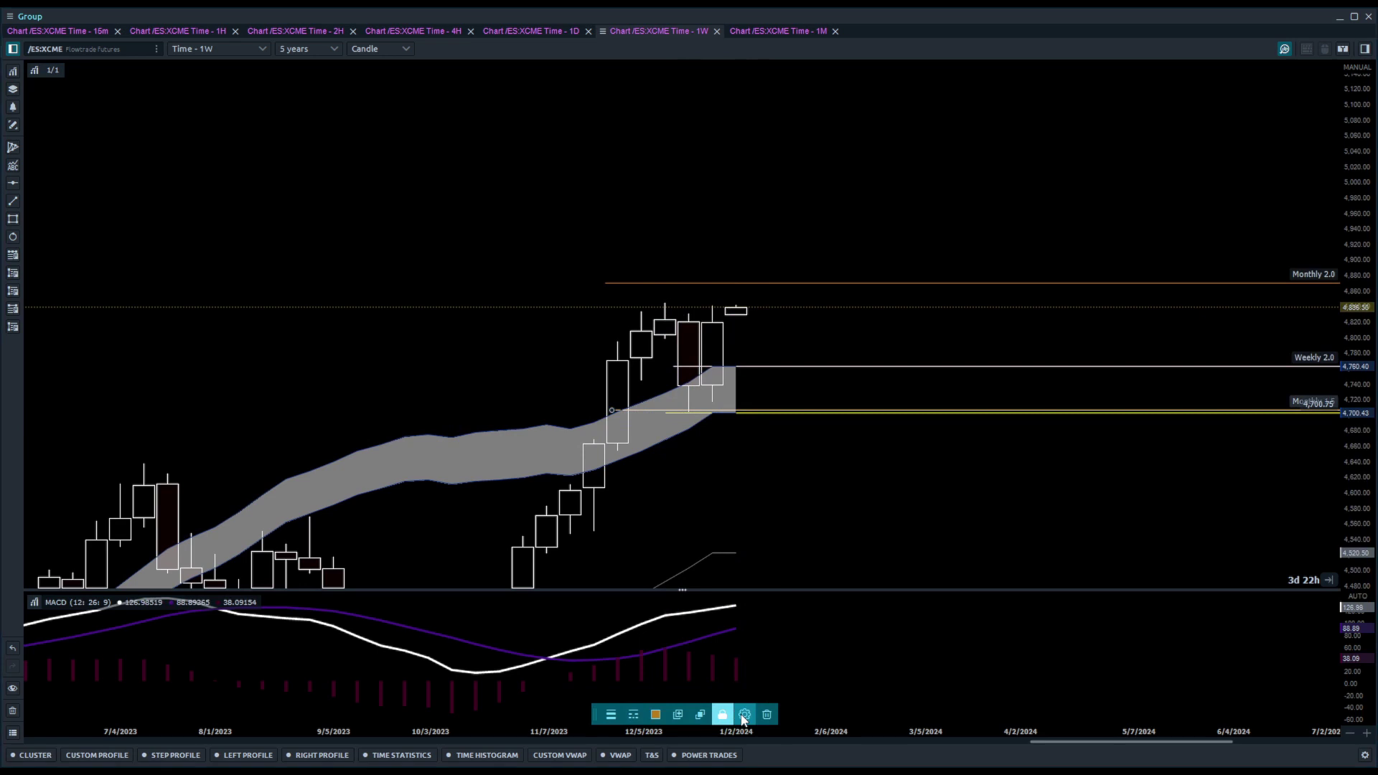
pyautogui.click(859, 501)
pyautogui.scroll(-5, 766, 409)
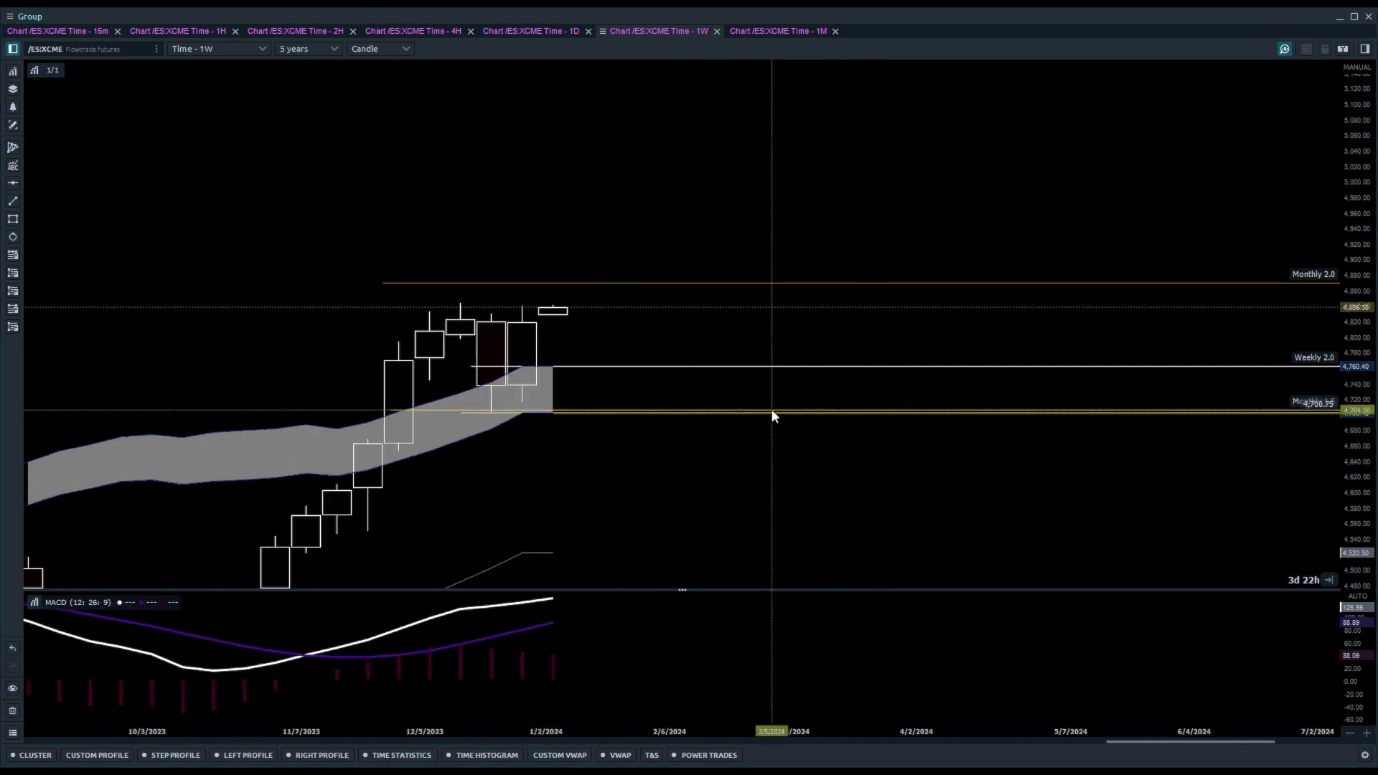
pyautogui.moveTo(1357, 415); pyautogui.dragTo(1358, 387)
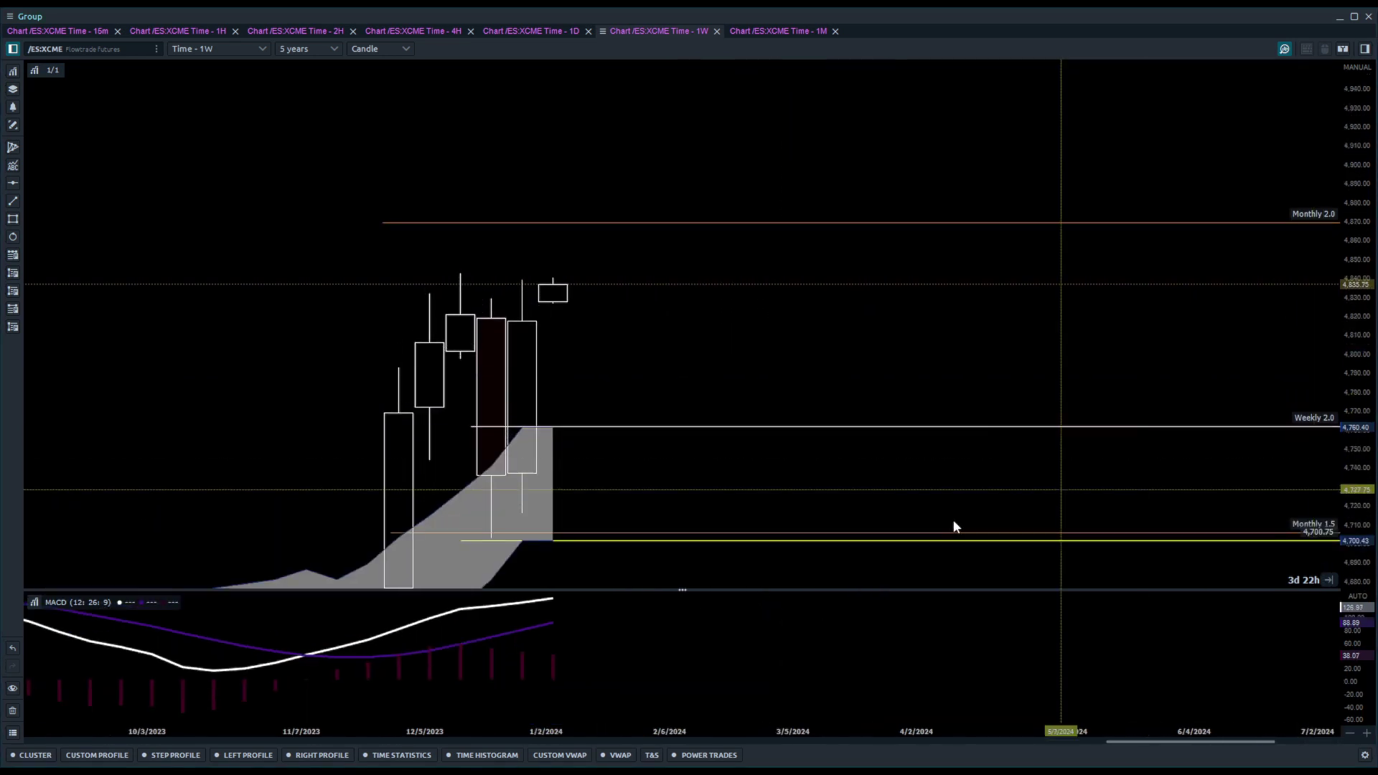
pyautogui.click(699, 542)
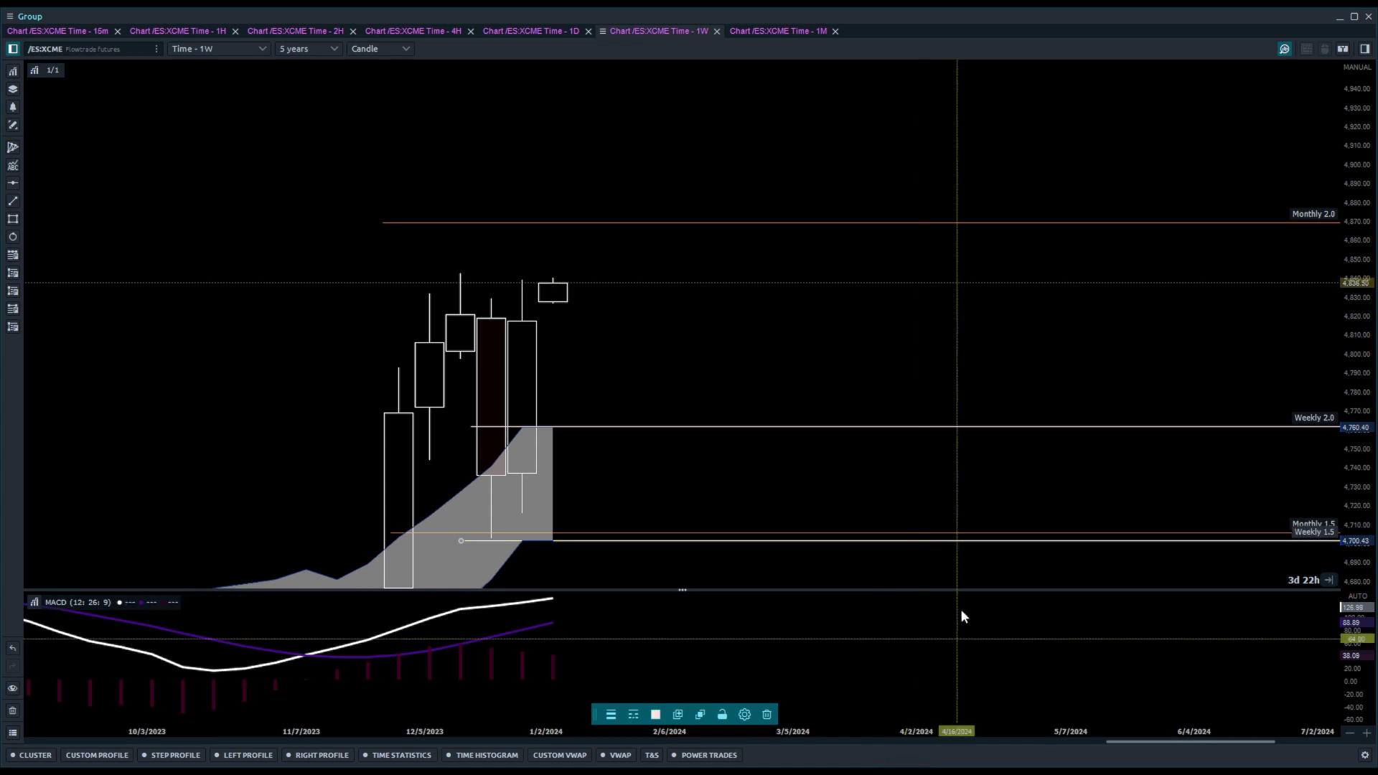
pyautogui.click(850, 480)
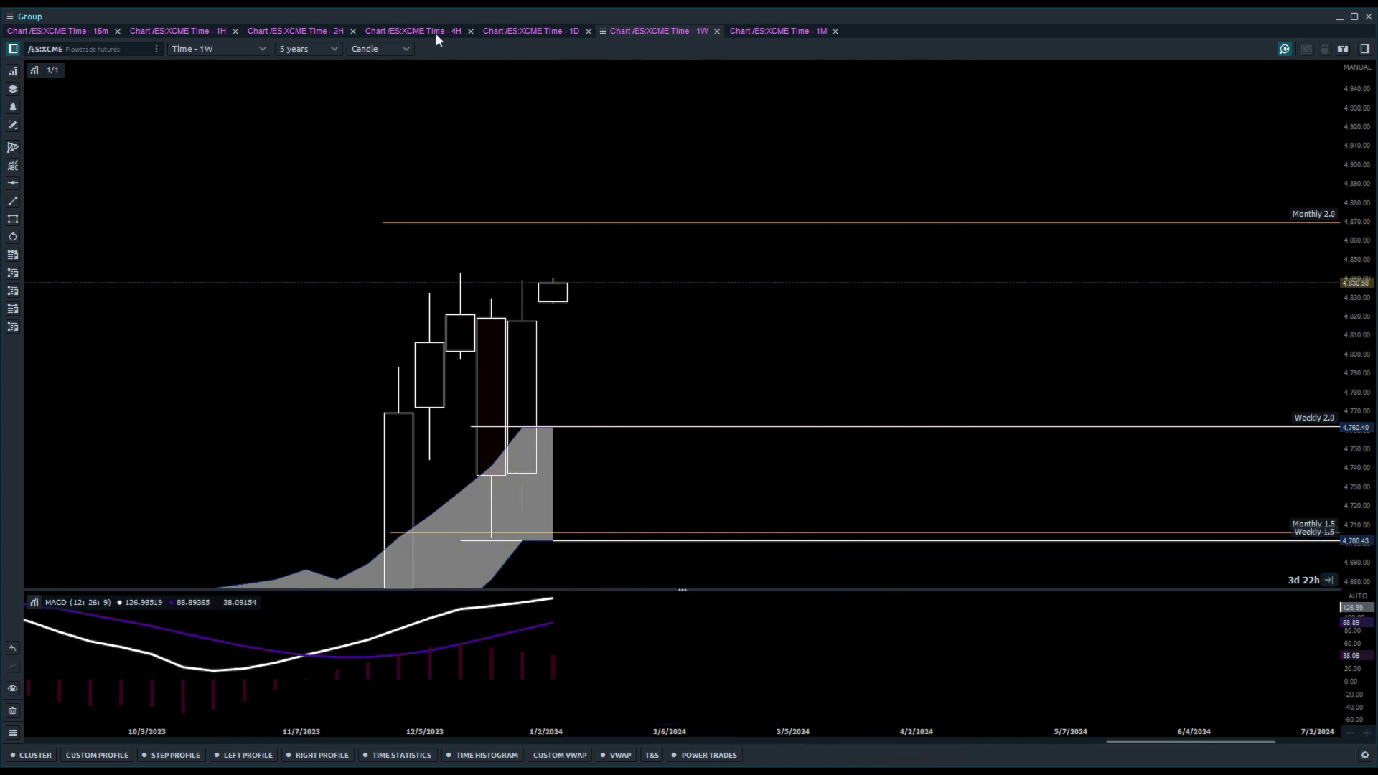
# Switch to the daily ES chart, zoom in and stretch the candles, leaving empty space to their right
pyautogui.click(502, 32)
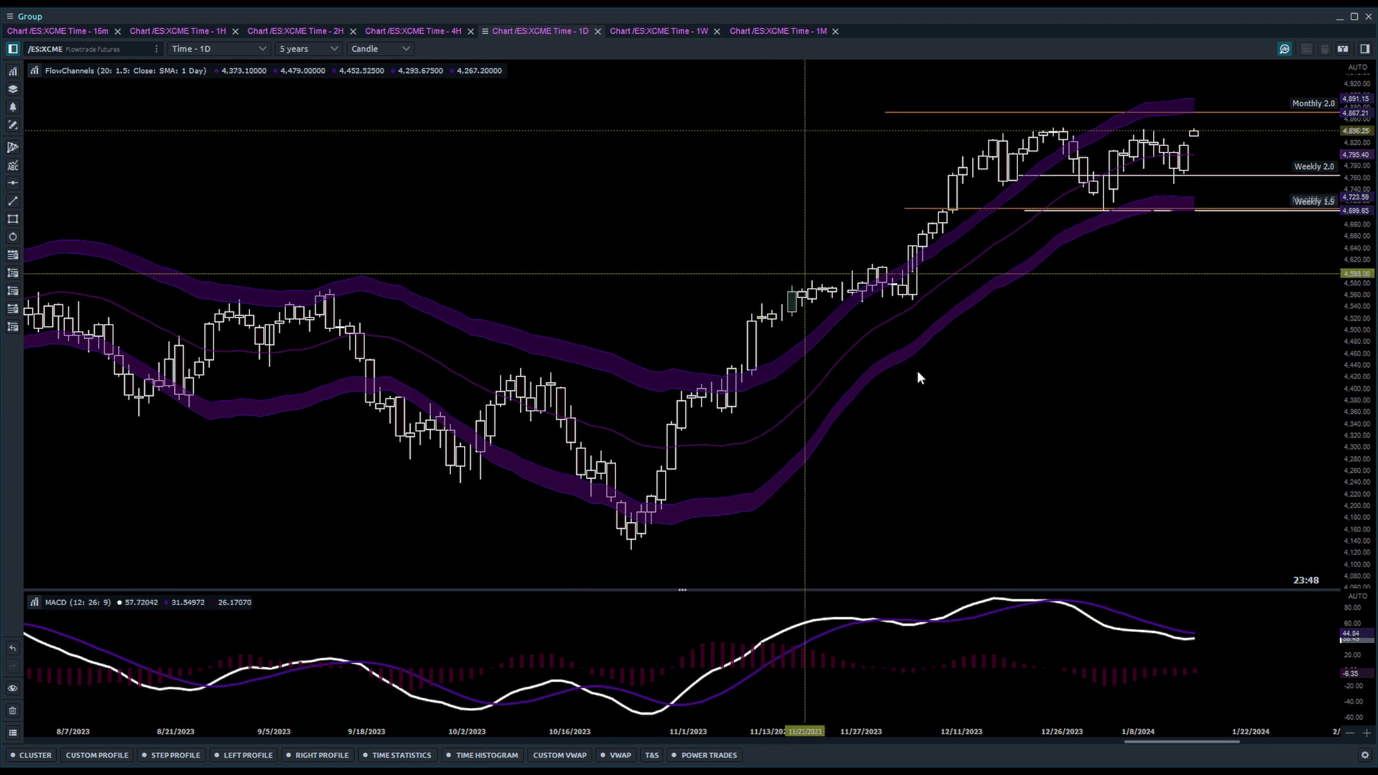
pyautogui.scroll(5, 1043, 389)
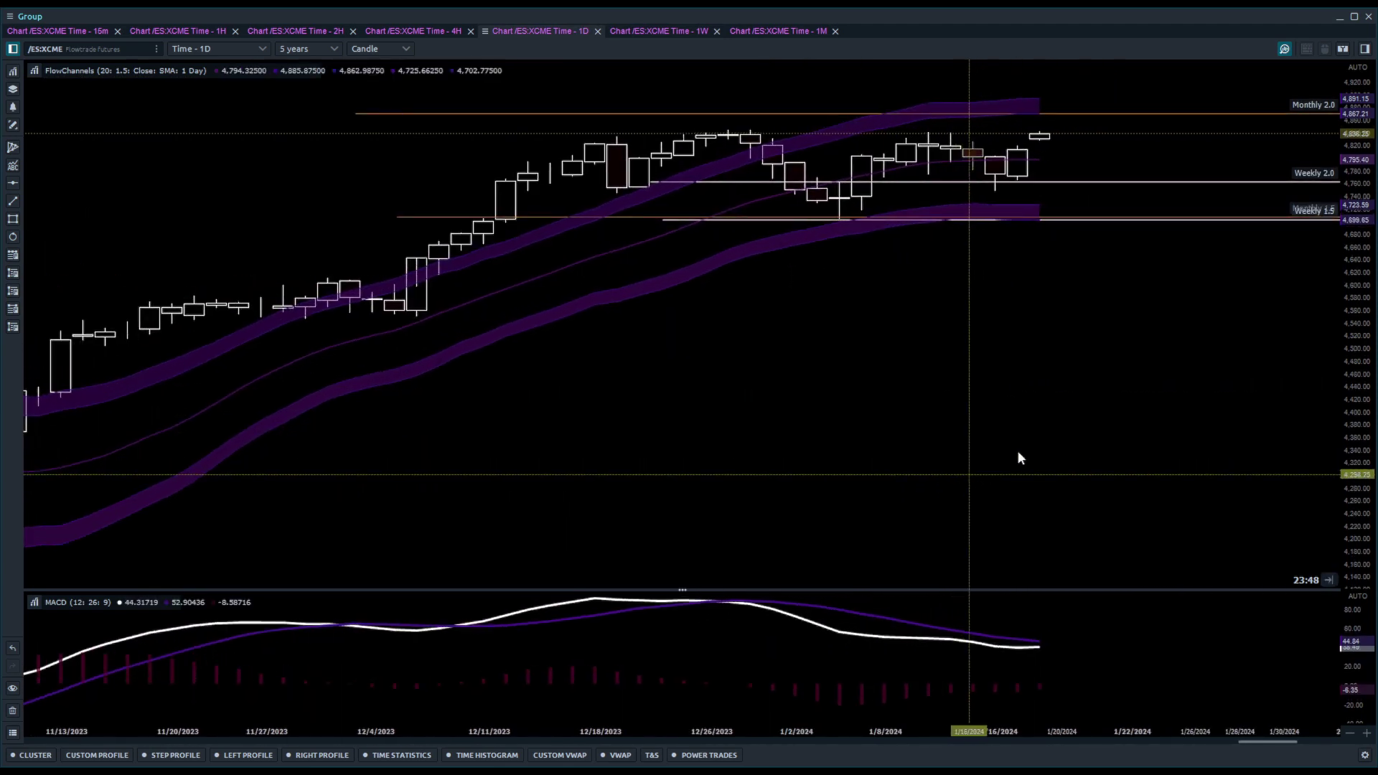
pyautogui.moveTo(1356, 309); pyautogui.dragTo(1355, 292)
pyautogui.moveTo(1177, 373); pyautogui.dragTo(1103, 593)
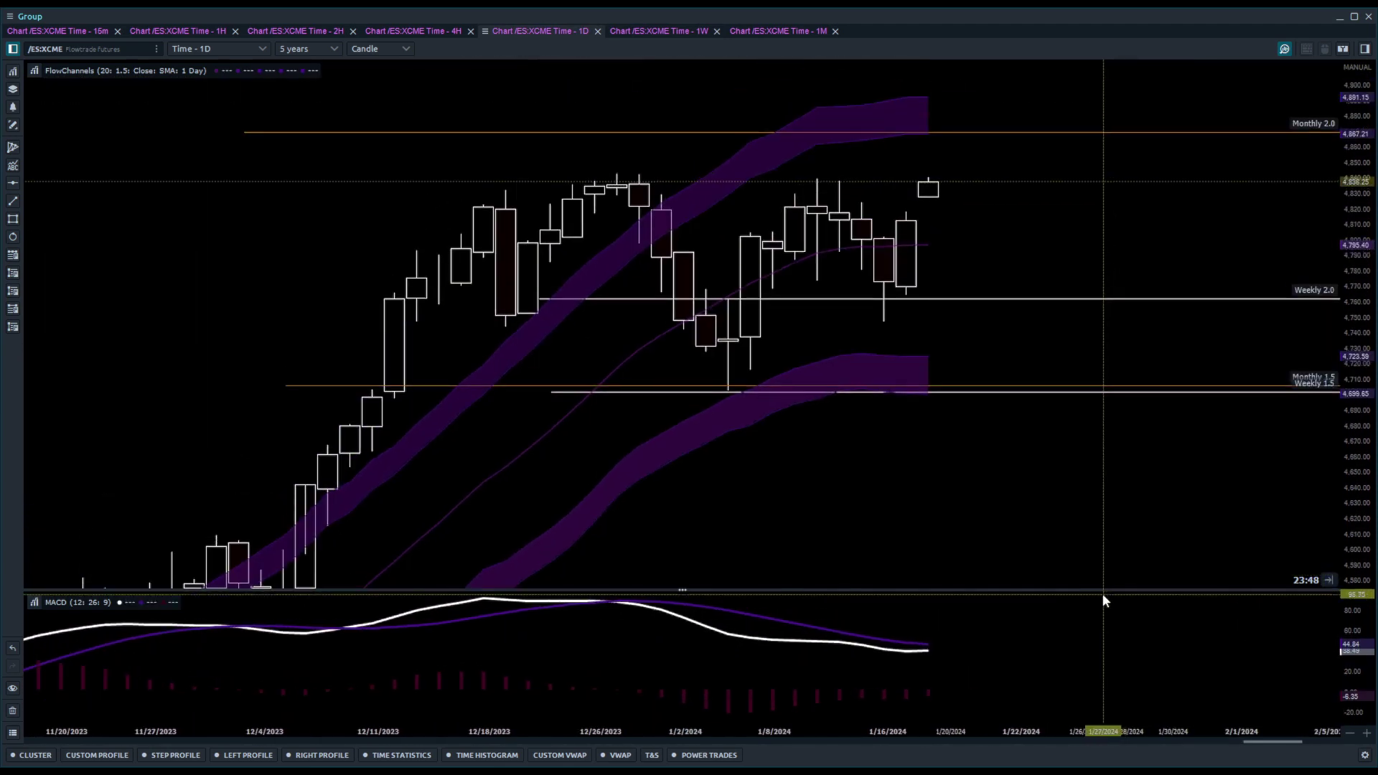
pyautogui.moveTo(1039, 204); pyautogui.dragTo(1039, 287)
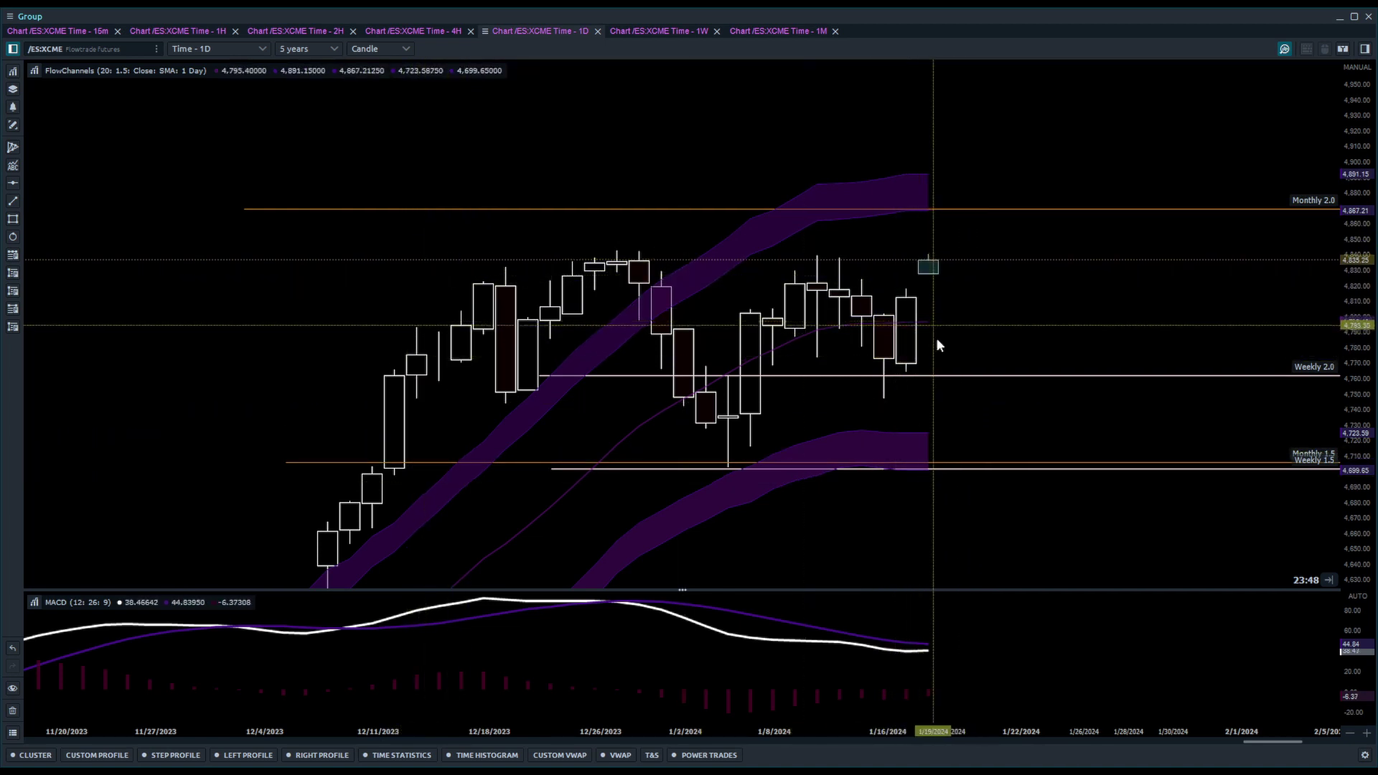
# View the zoomed 4-hour ES chart, then the 1-hour chart zoomed on late December to mid-January
pyautogui.click(424, 30)
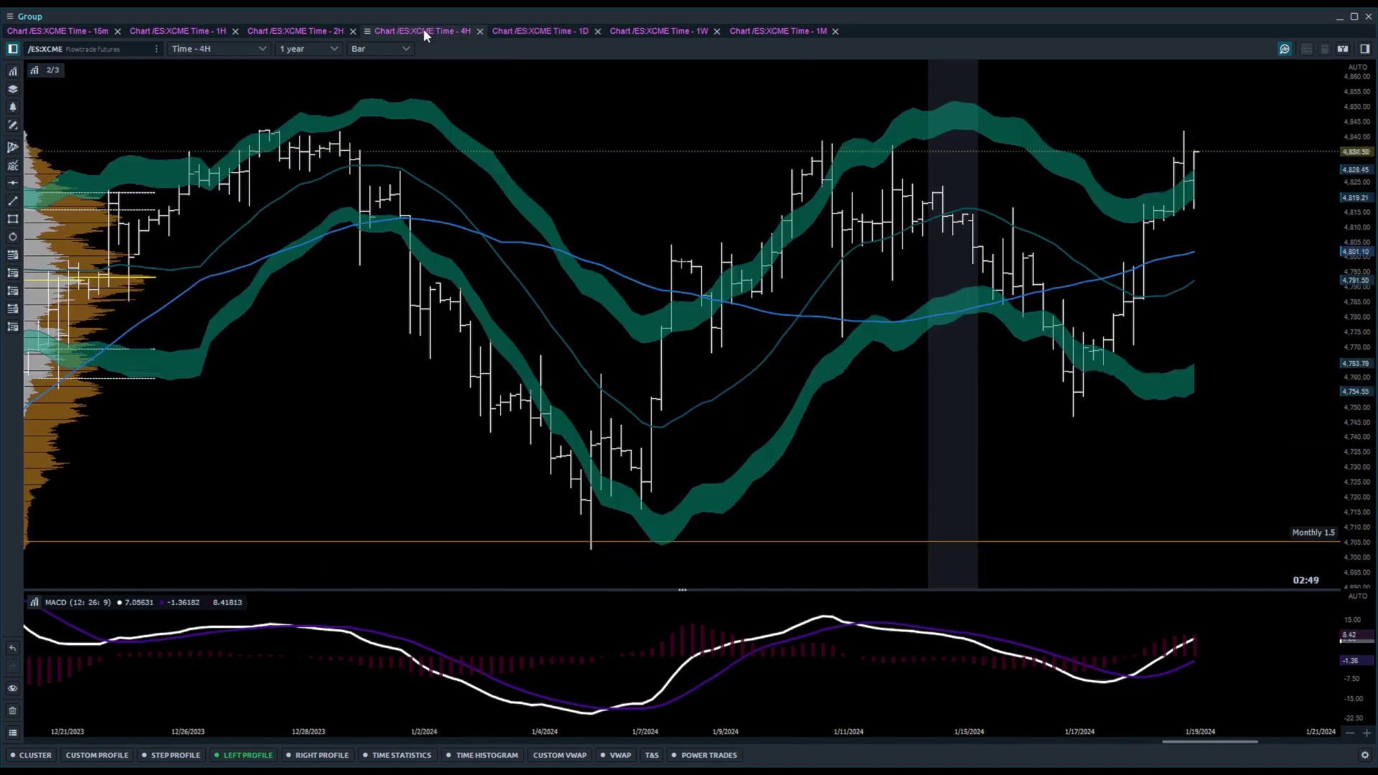
pyautogui.scroll(2, 1028, 419)
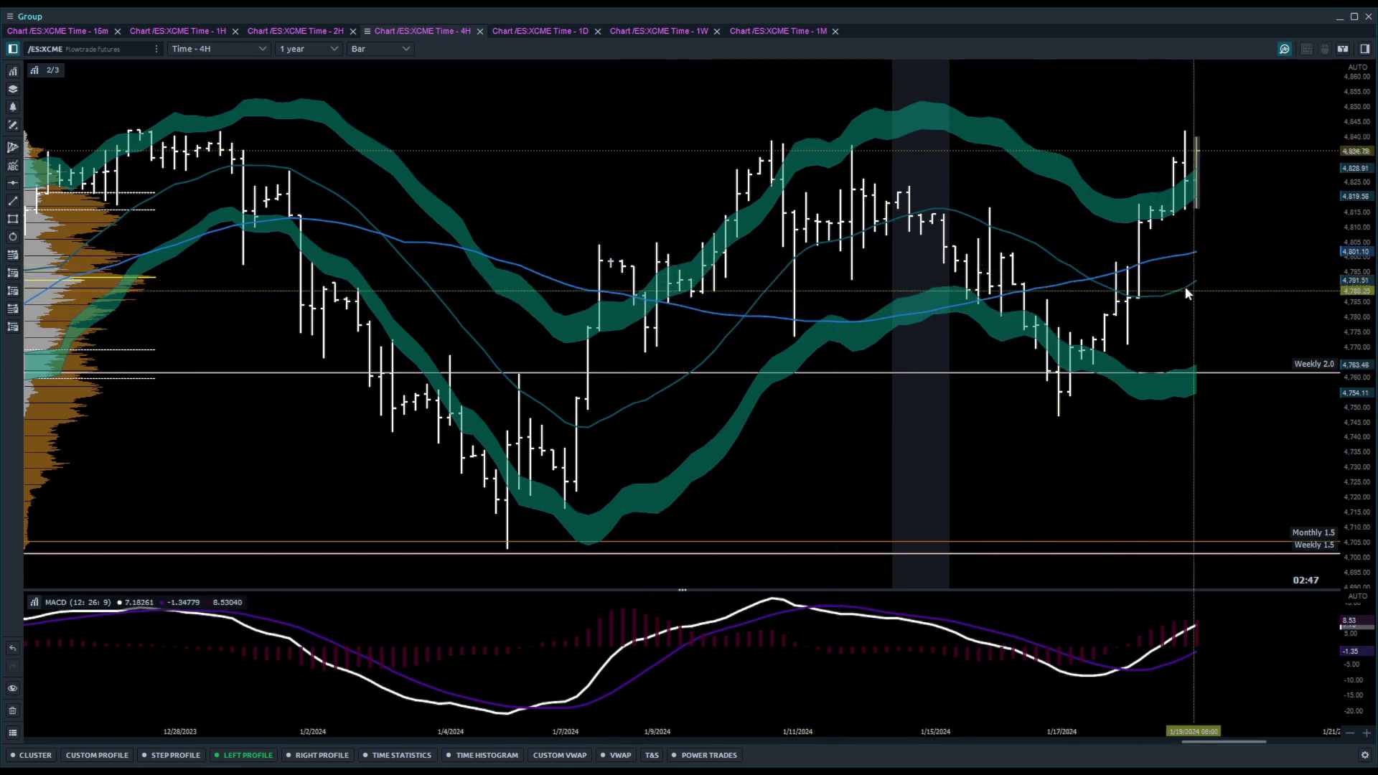
pyautogui.click(209, 29)
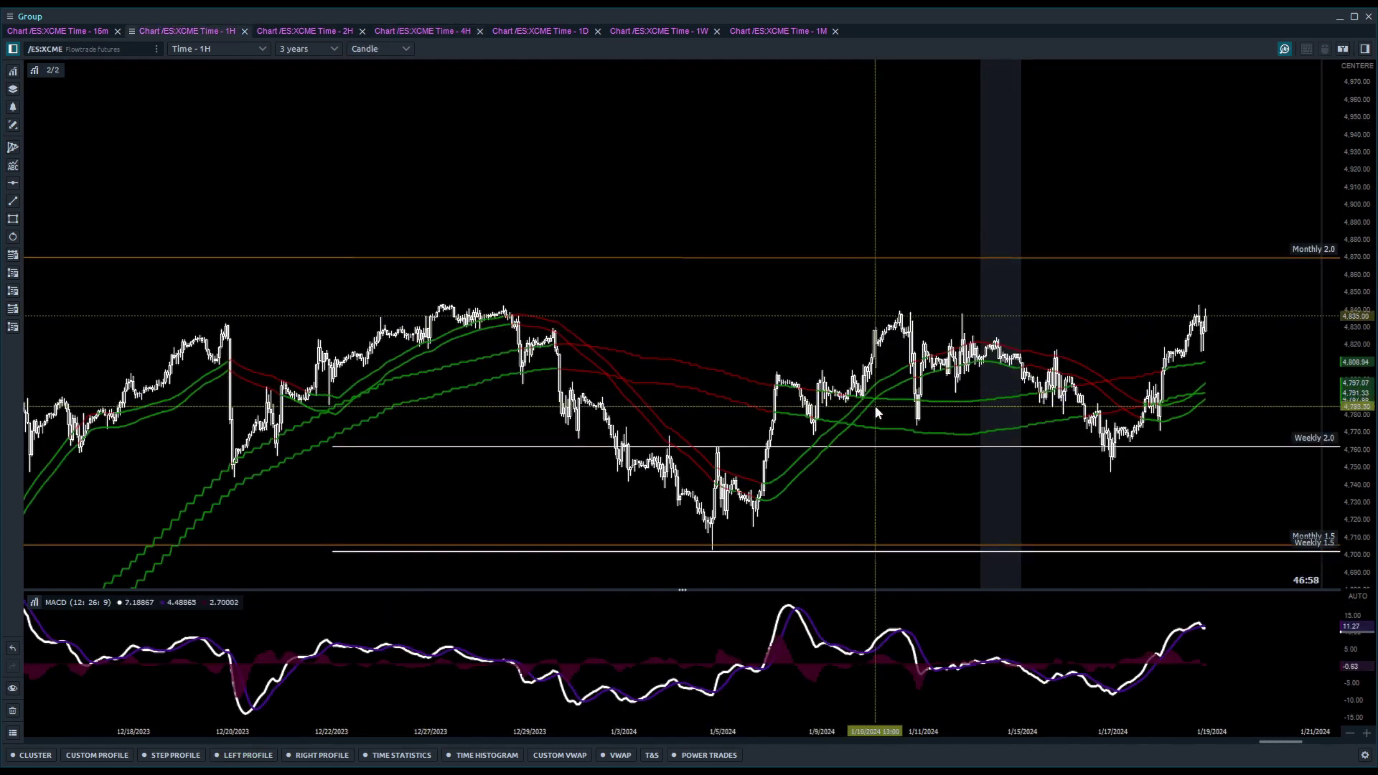
pyautogui.scroll(3, 874, 405)
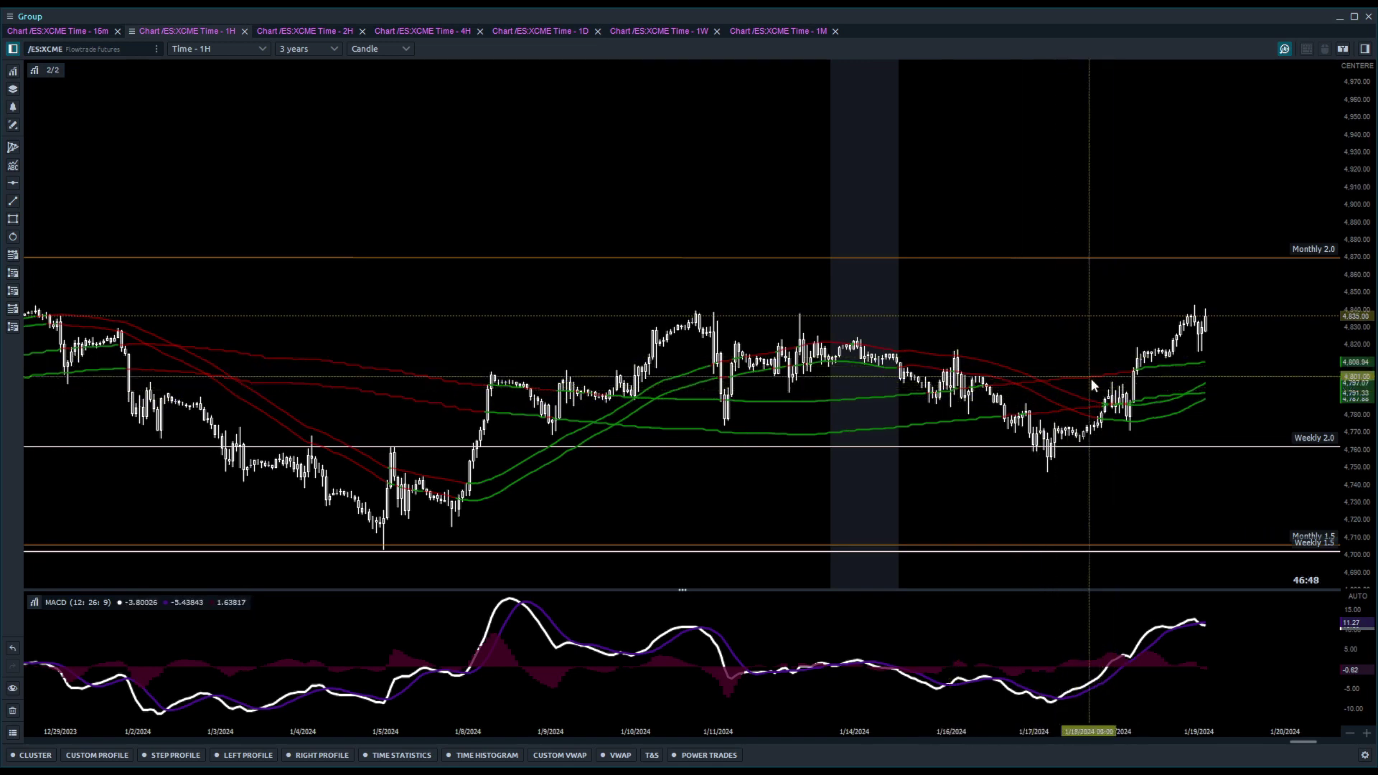
# Inspect the 15-minute ES chart zoomed out and back in, then return to the weekly chart
pyautogui.click(91, 32)
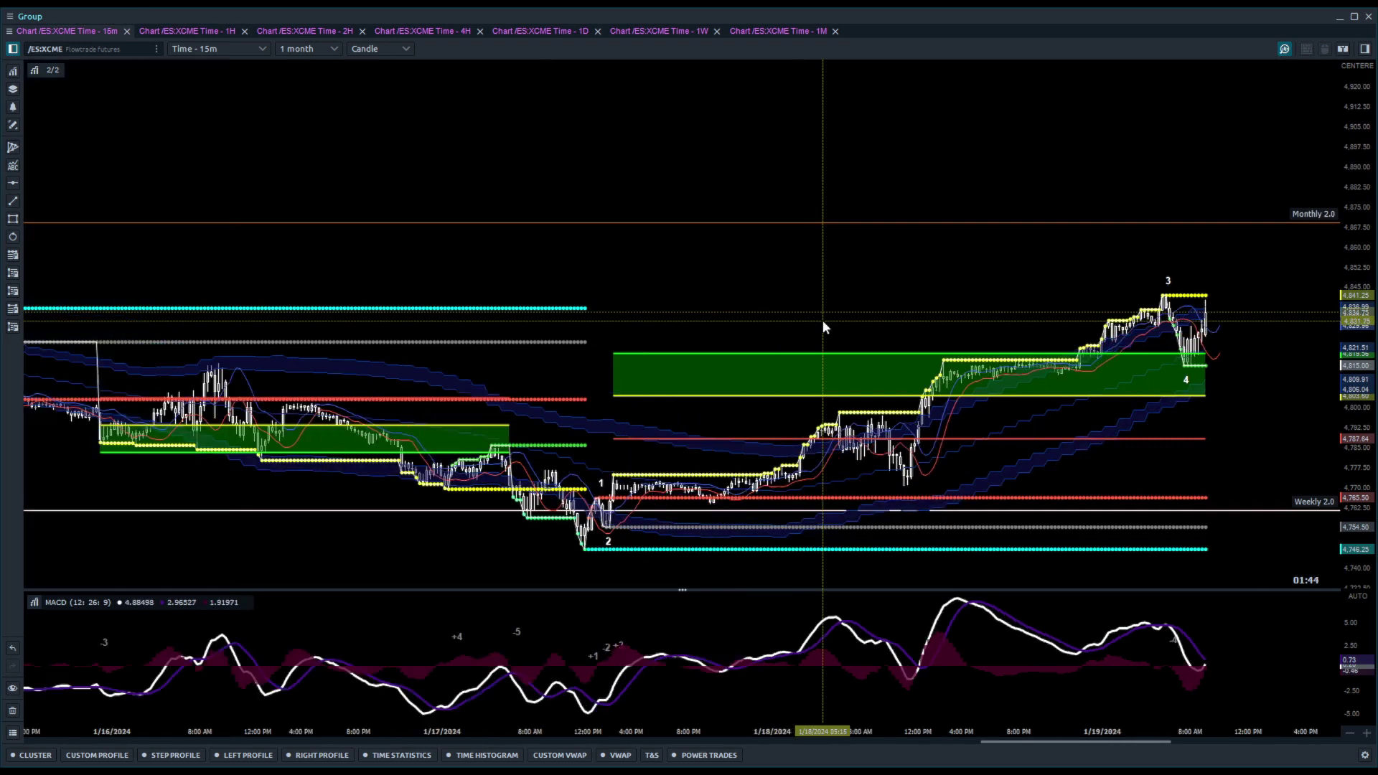
pyautogui.scroll(-3, 823, 320)
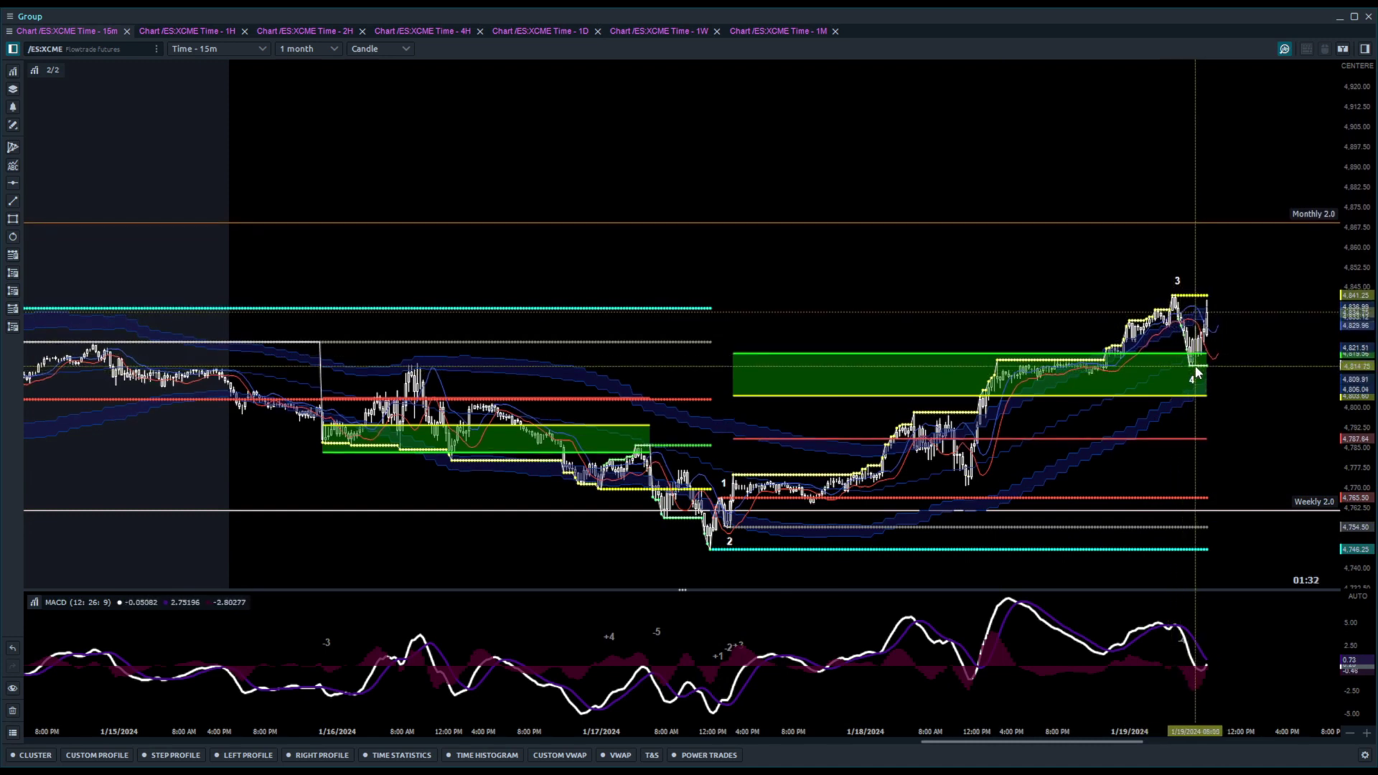
pyautogui.scroll(3, 1197, 372)
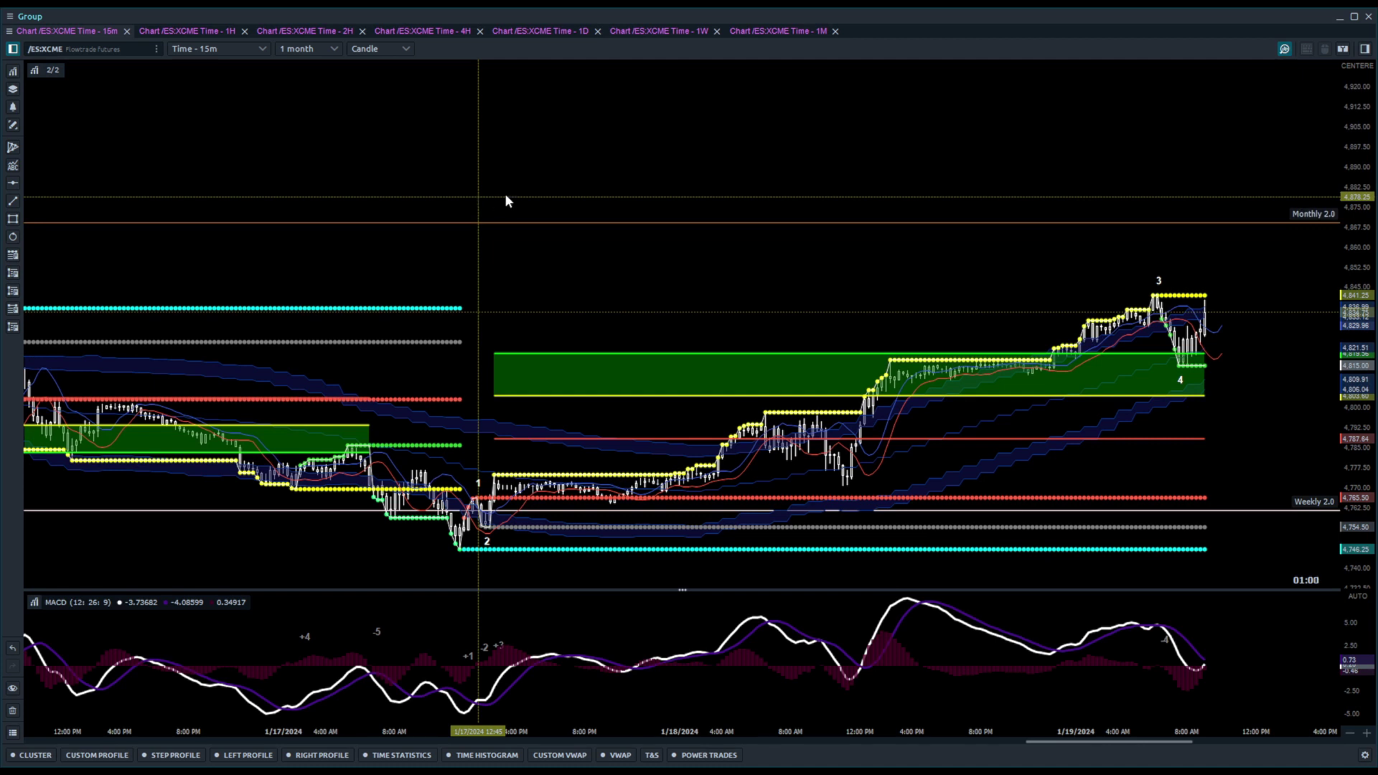
pyautogui.click(659, 32)
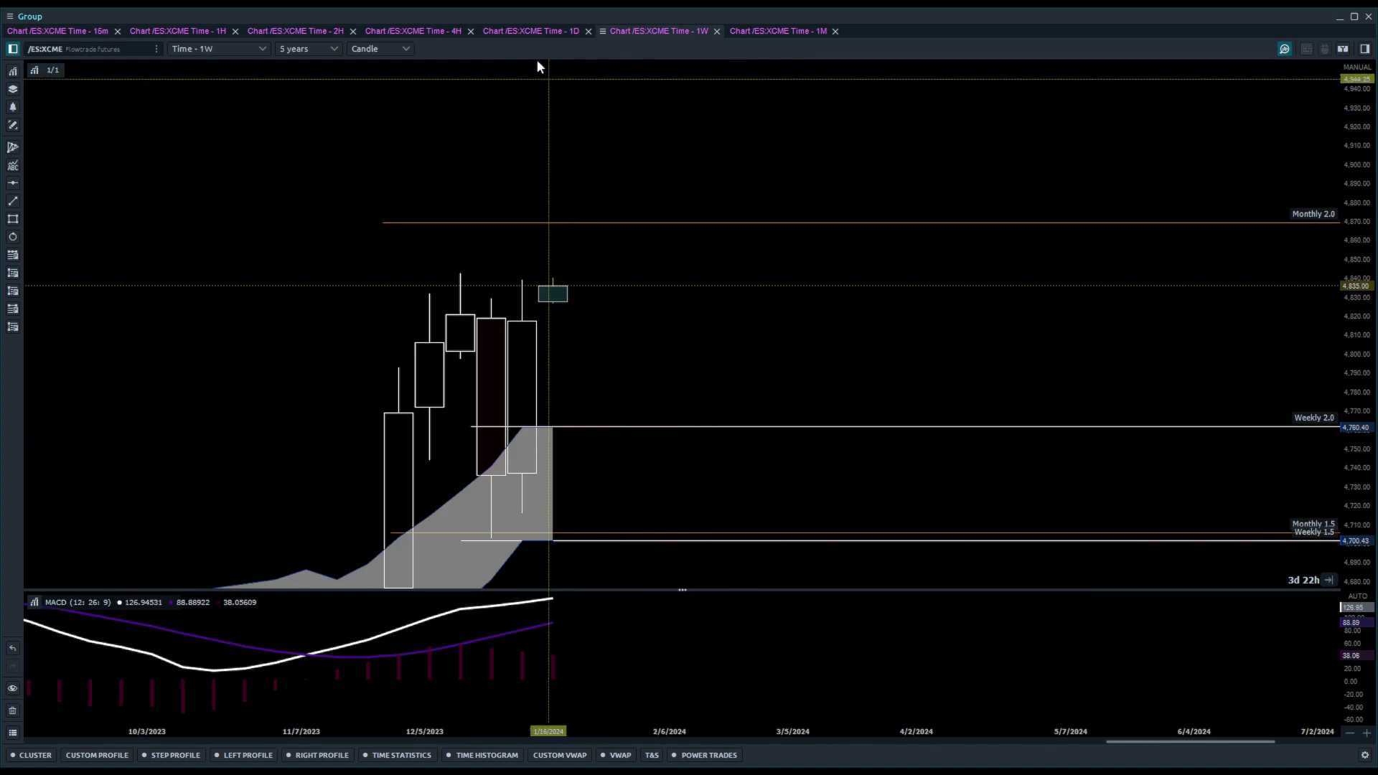
# On the daily chart, compress the price scale and draw, then remove, a Fibonacci retracement
pyautogui.click(537, 32)
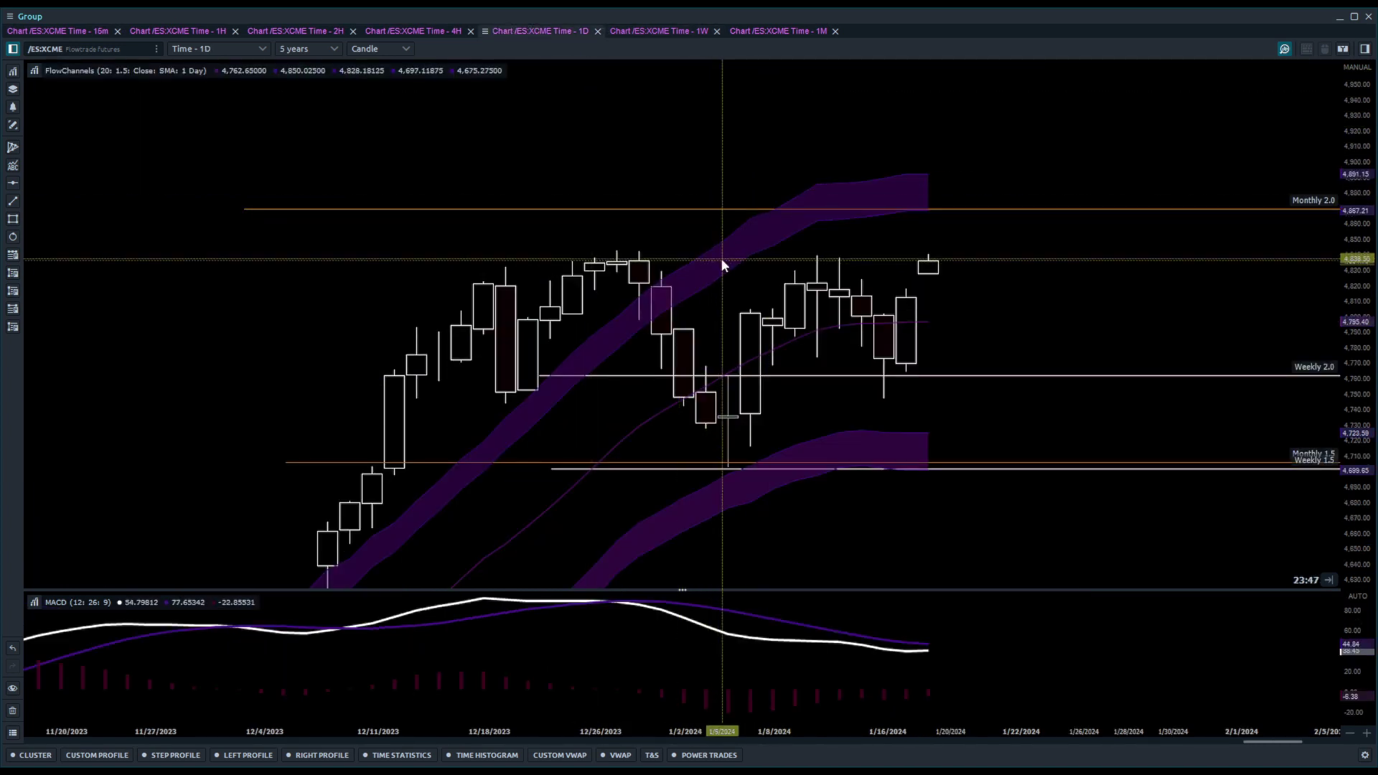
pyautogui.scroll(-2, 720, 266)
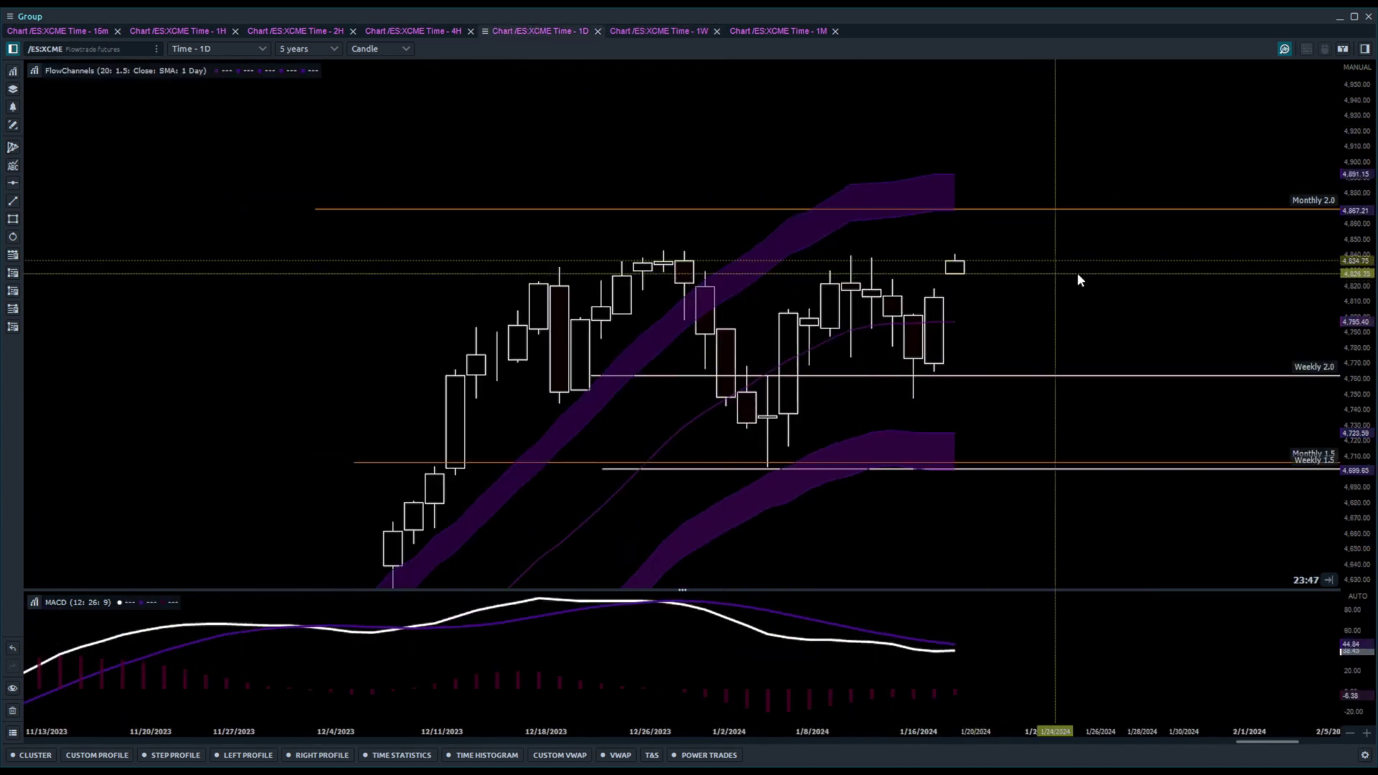
pyautogui.moveTo(1354, 194)
pyautogui.mouseDown()
pyautogui.moveTo(1360, 210)
pyautogui.moveTo(1359, 183)
pyautogui.mouseUp()
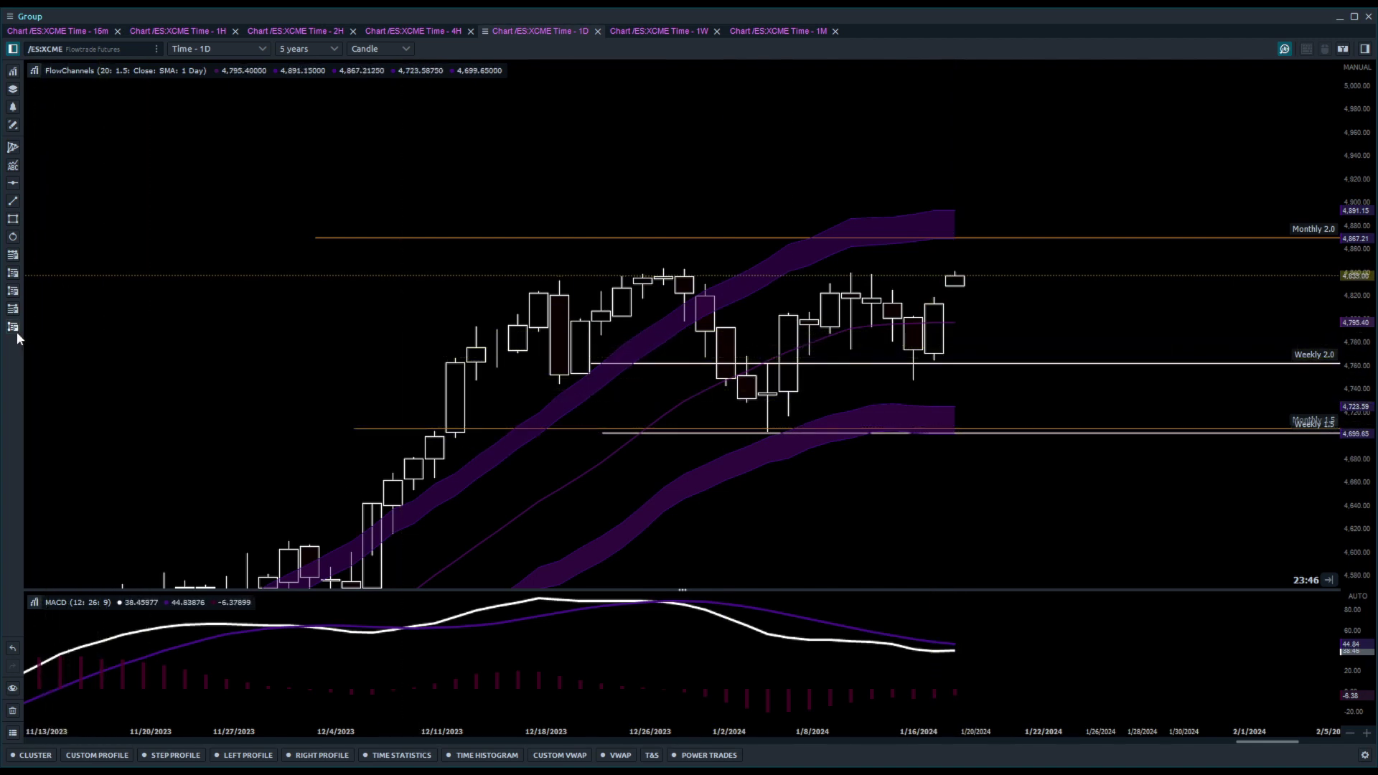
pyautogui.click(12, 257)
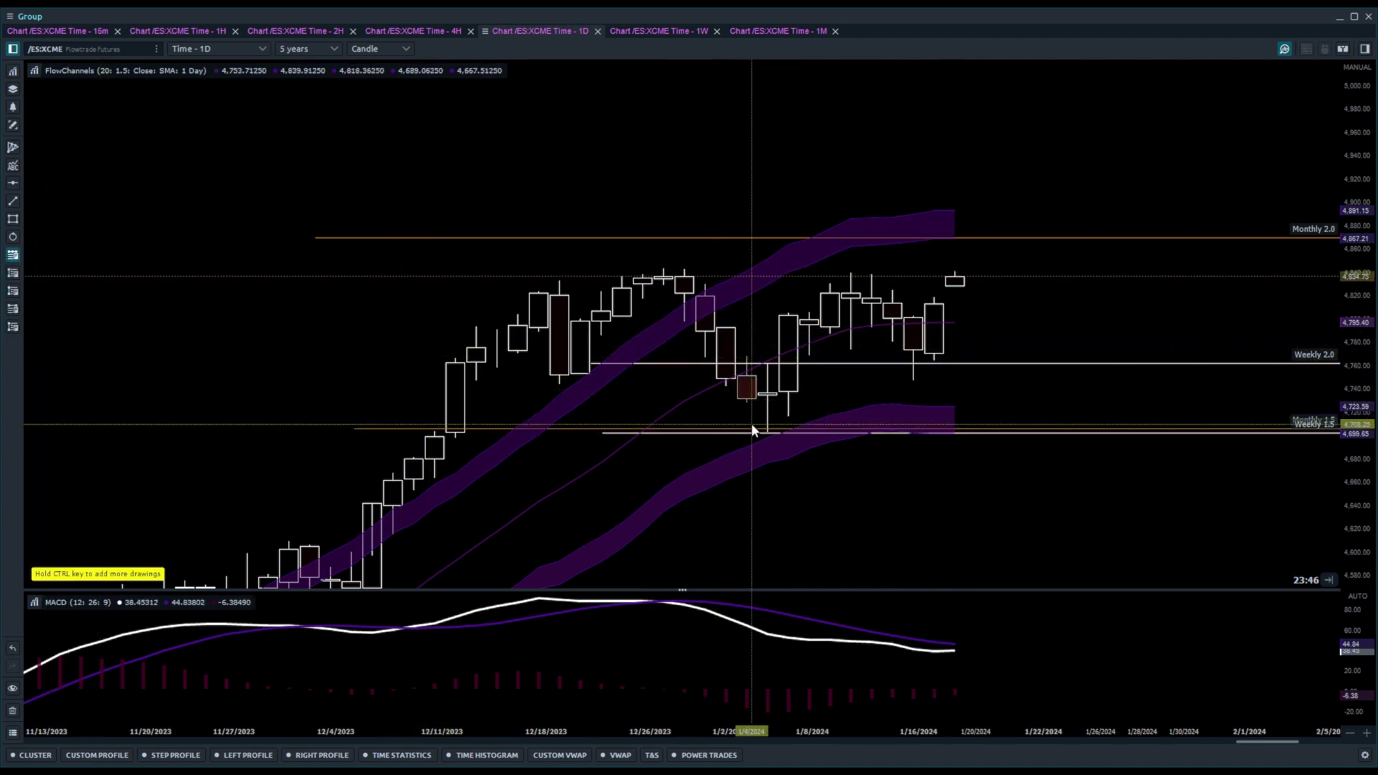
pyautogui.click(768, 431)
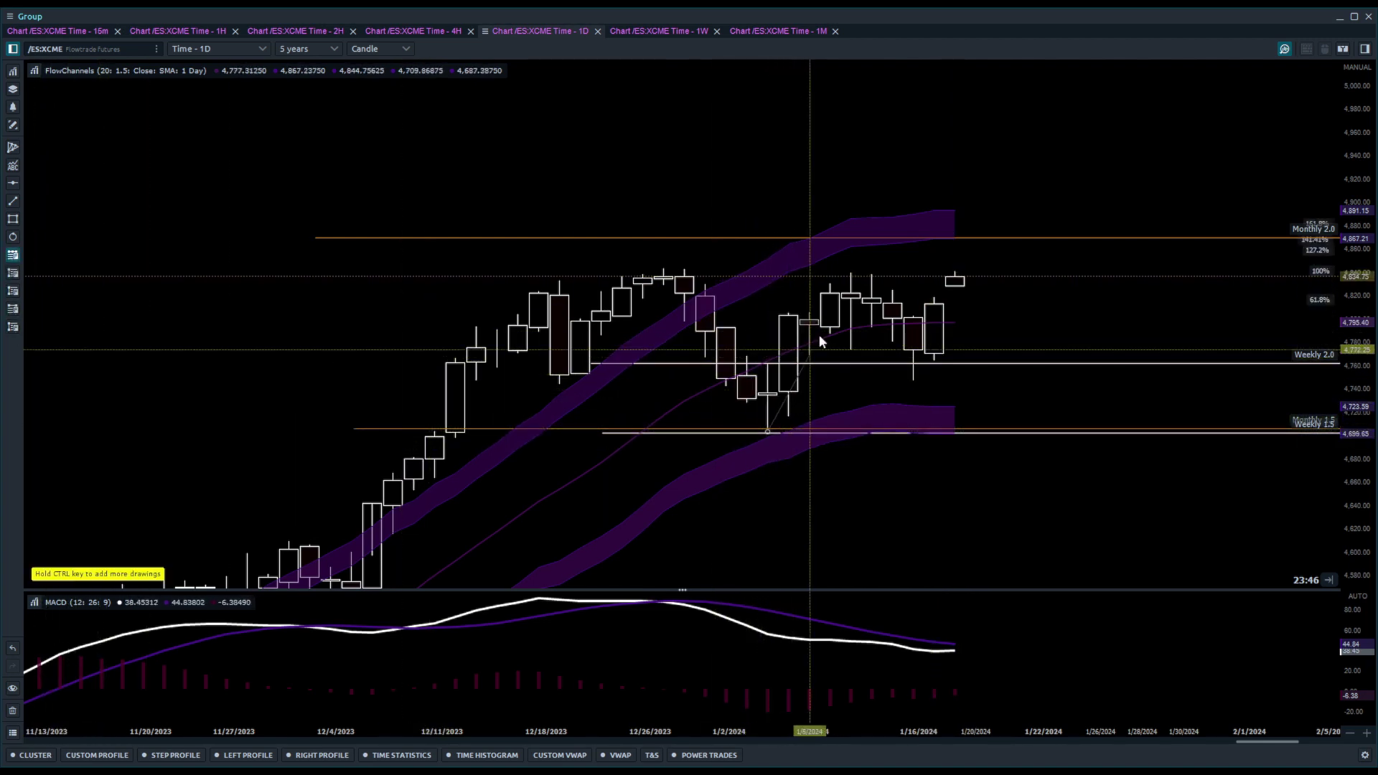
pyautogui.click(851, 274)
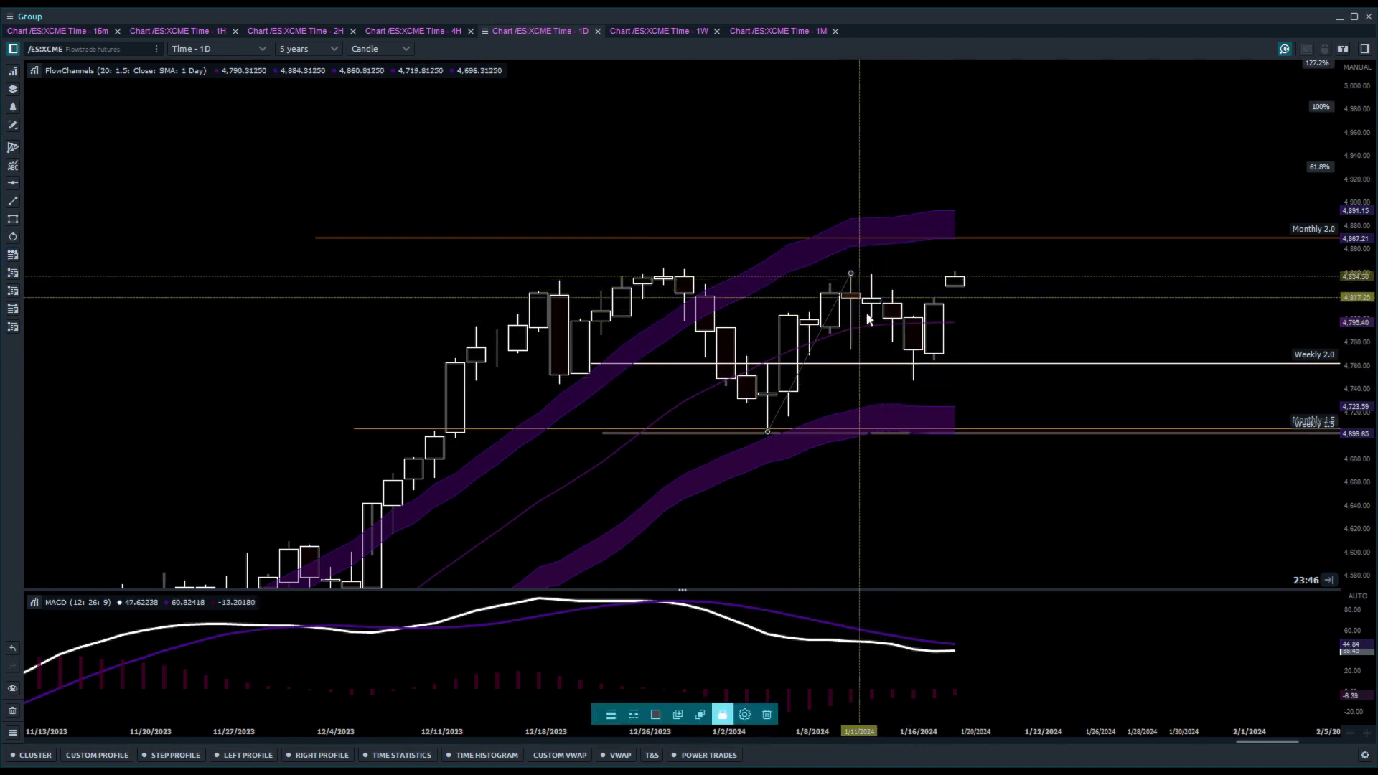
pyautogui.click(768, 714)
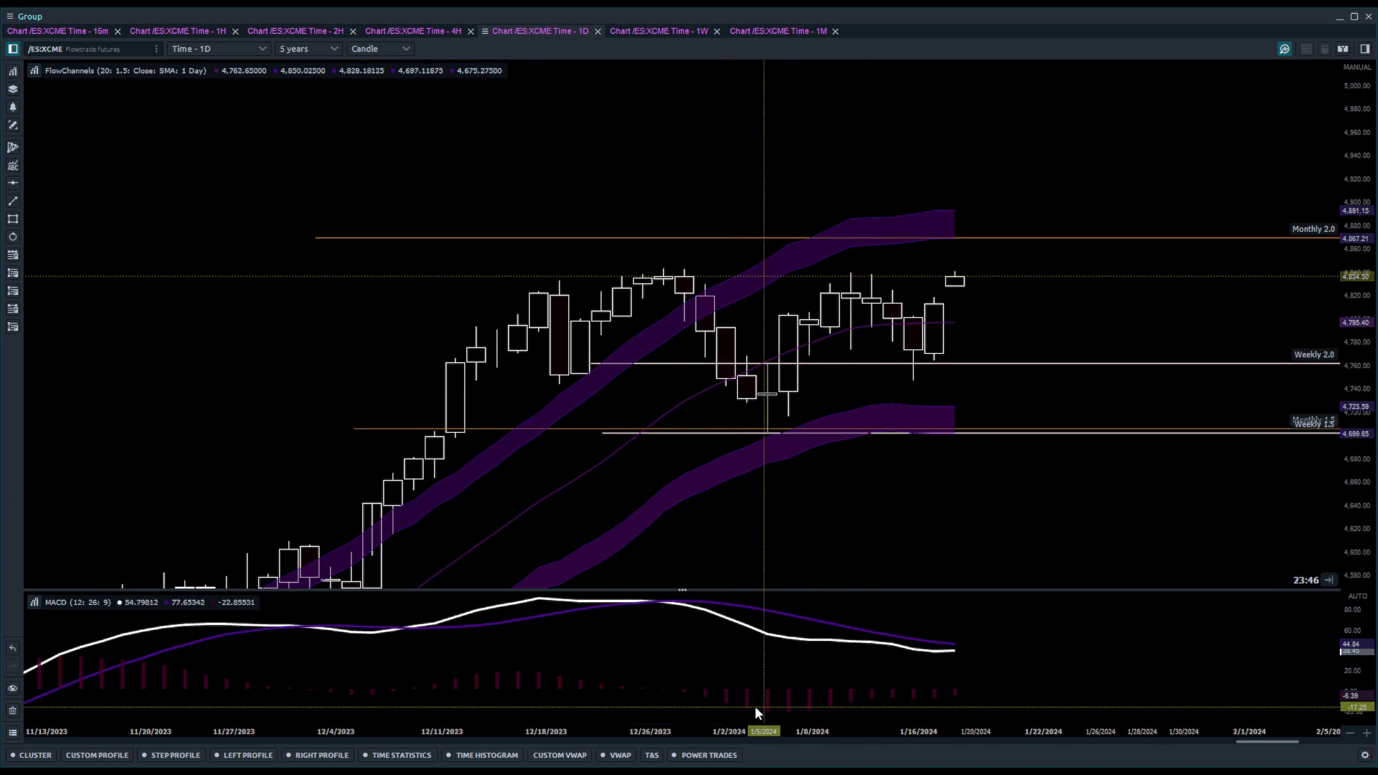
# Draw a golden-pocket Fibonacci extension from the 1/11 high down to the early-January low
pyautogui.click(13, 291)
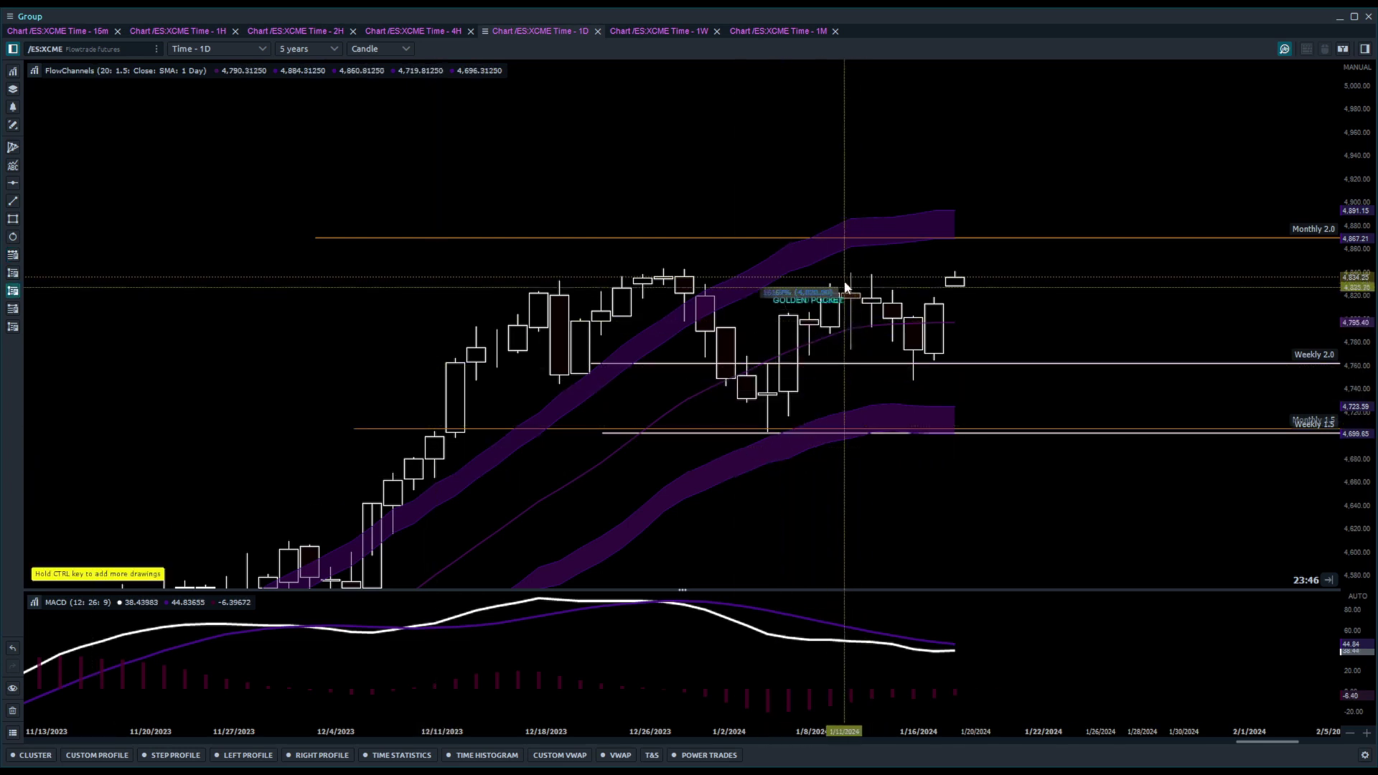
pyautogui.moveTo(851, 275); pyautogui.dragTo(765, 431)
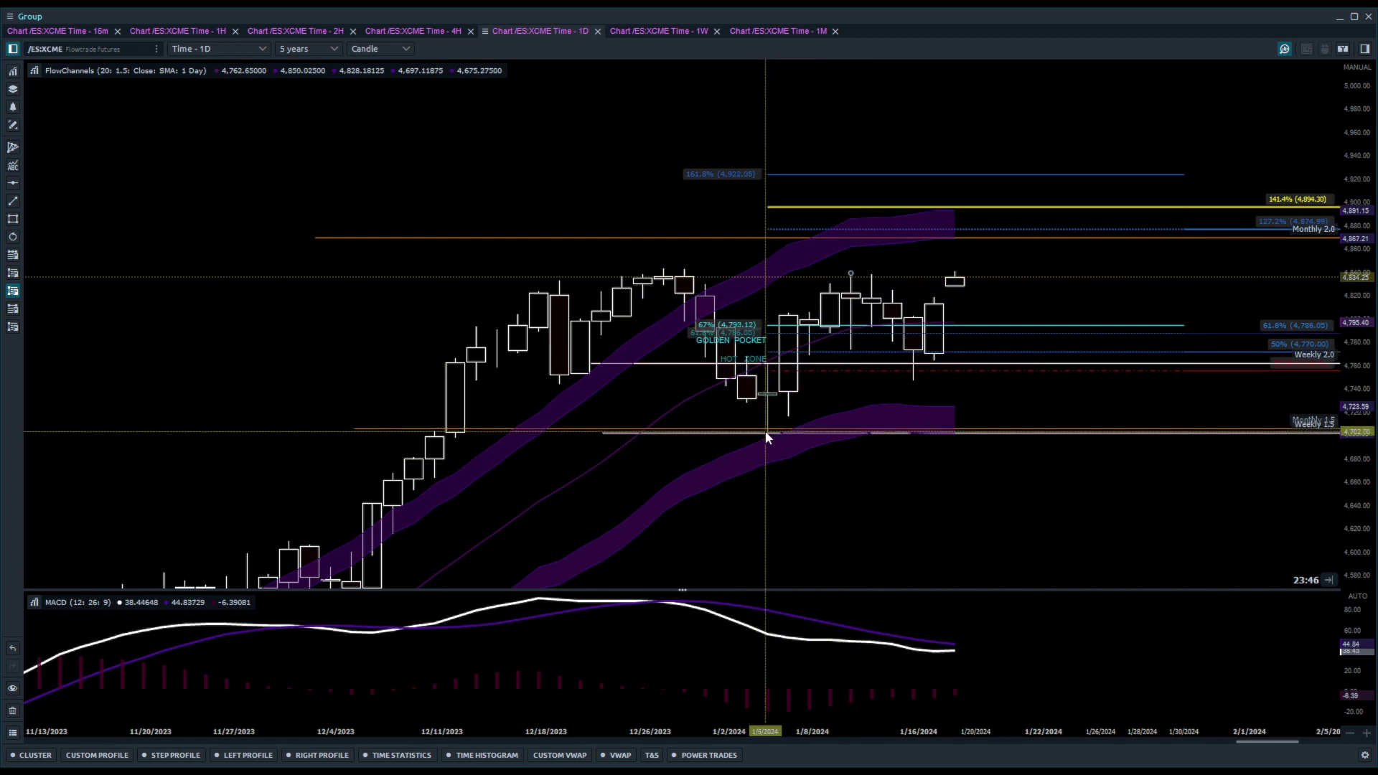
pyautogui.click(906, 431)
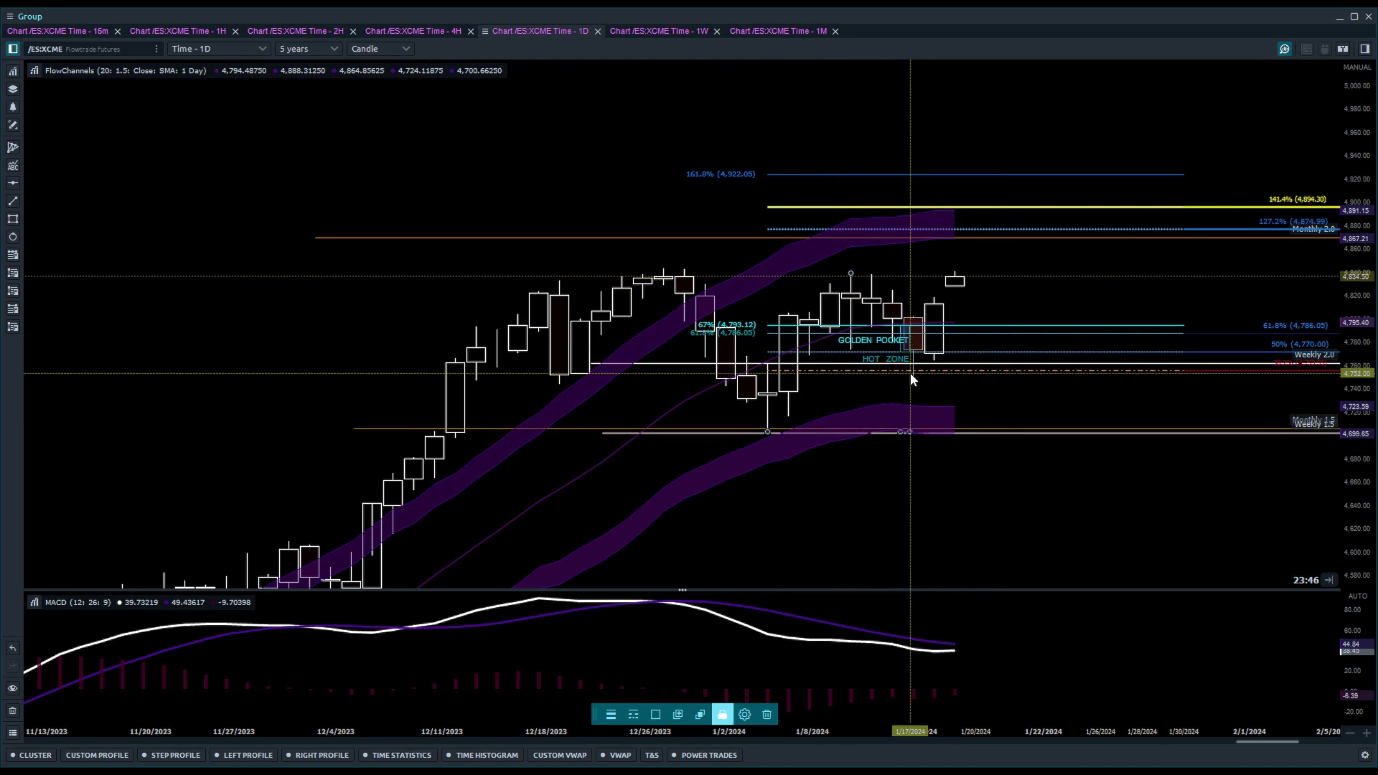
# Zoom in on the recent daily candles and the 127.2%, 141.4% and 161.8% extension targets
pyautogui.scroll(2, 911, 374)
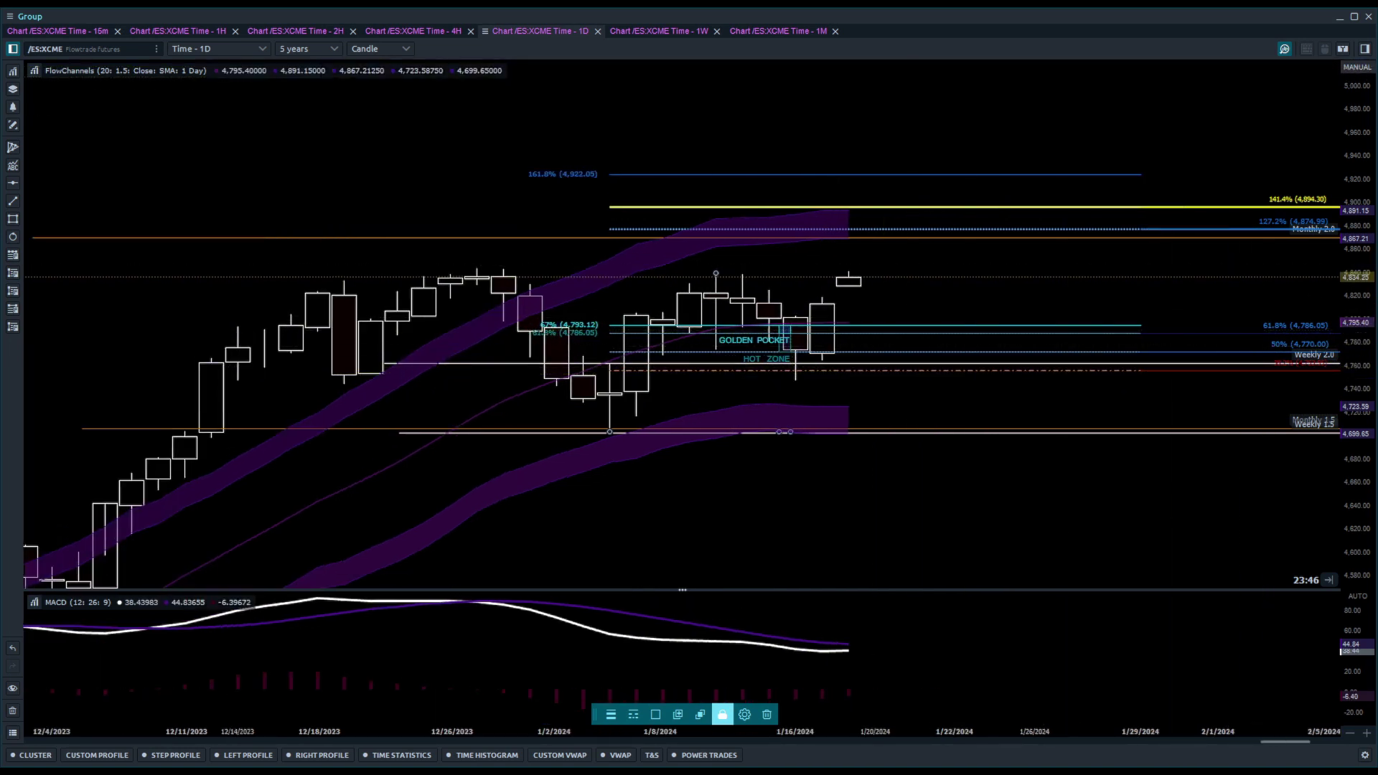
pyautogui.scroll(3, 1182, 315)
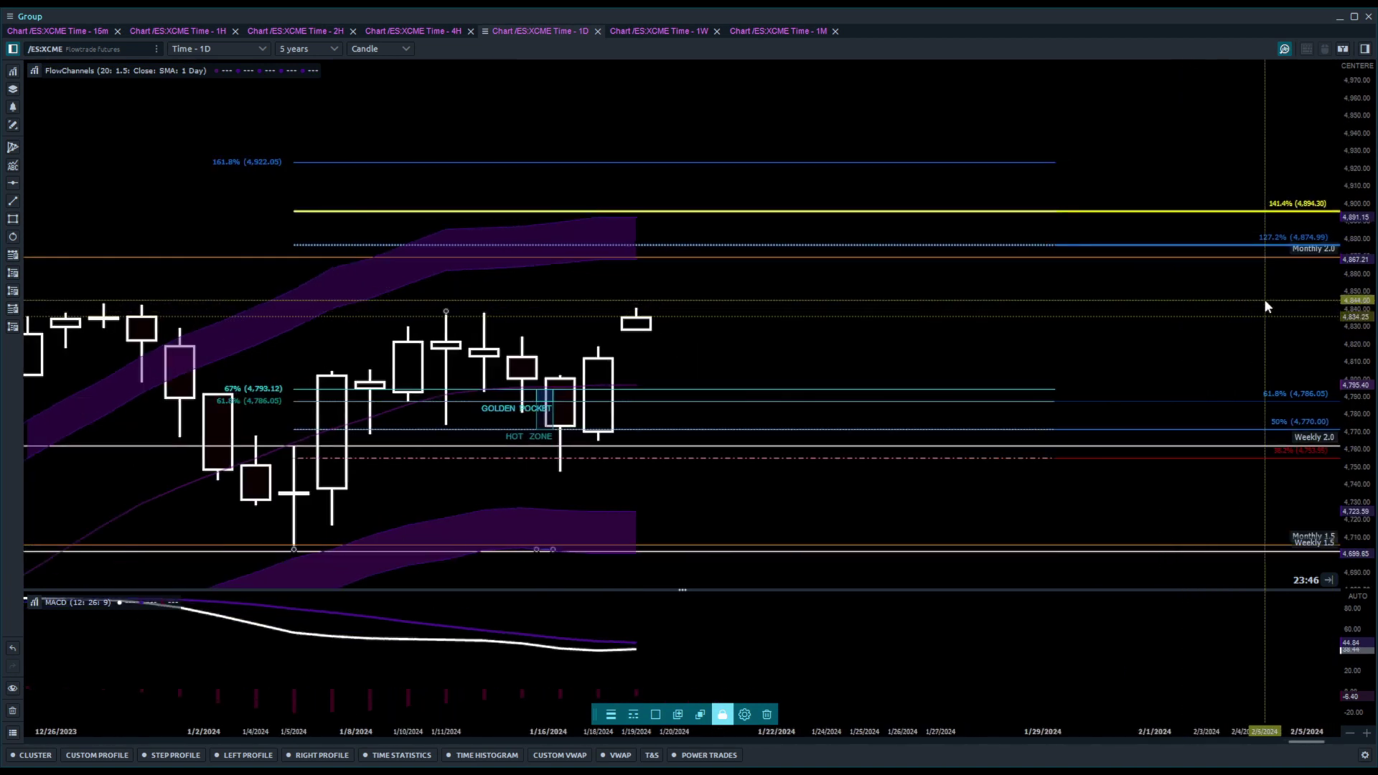